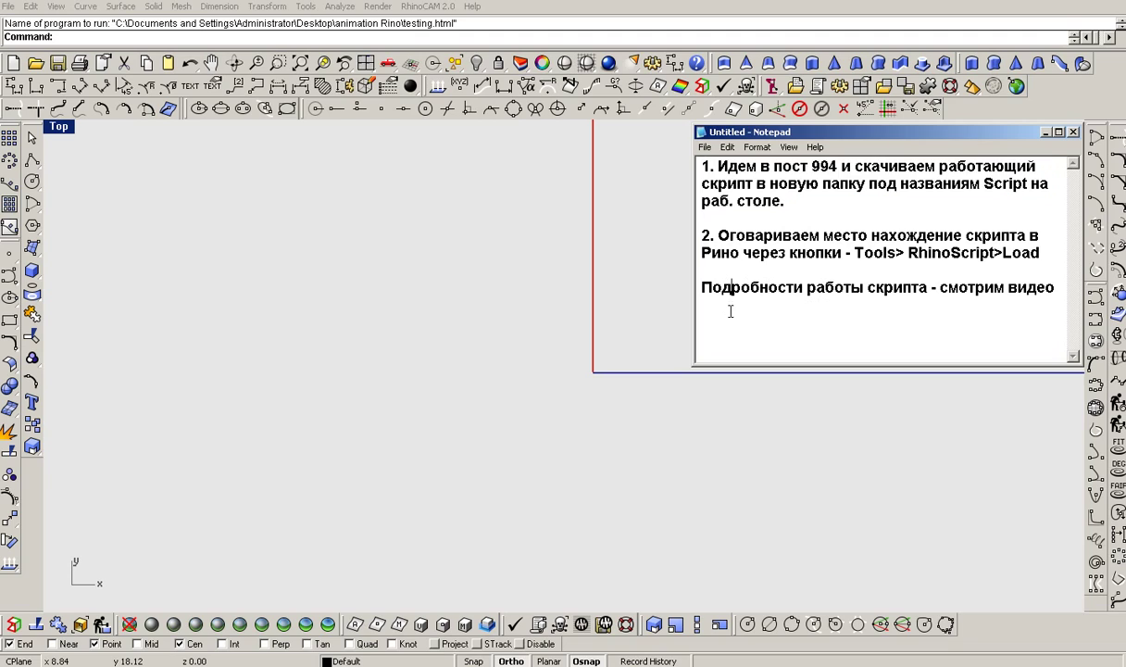
Highlight the second instruction, about loading the script, in the Notepad notes and switch to Rhino
left_click_drag(701, 234, 781, 236)
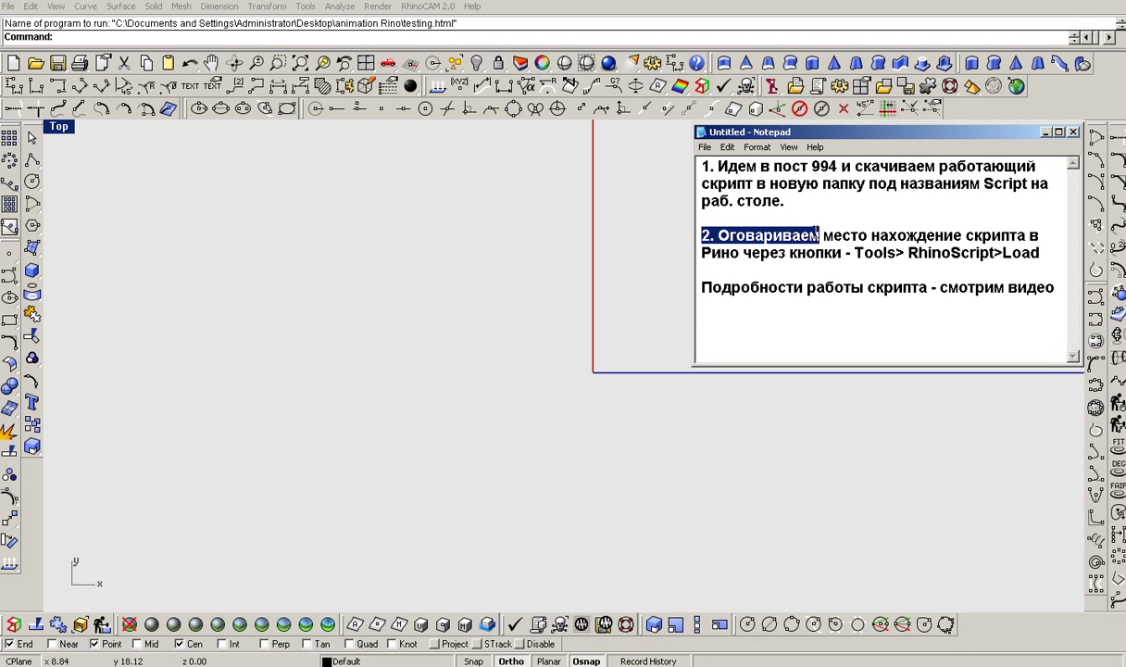
left_click_drag(701, 234, 1043, 232)
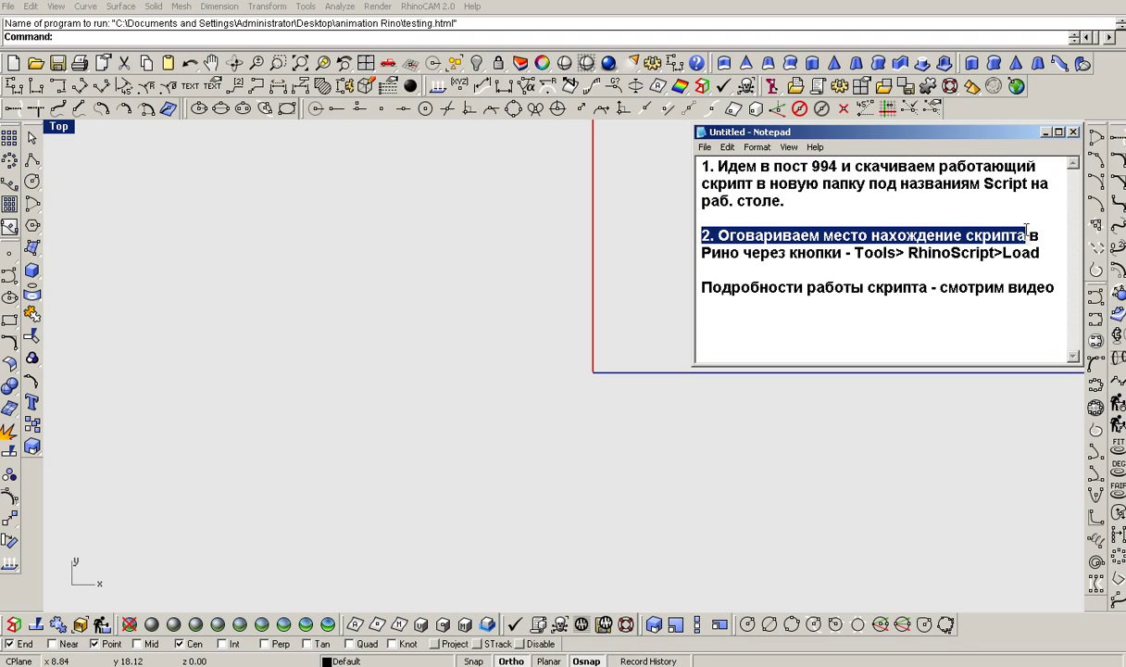
left_click_drag(701, 235, 1041, 254)
left_click(427, 268)
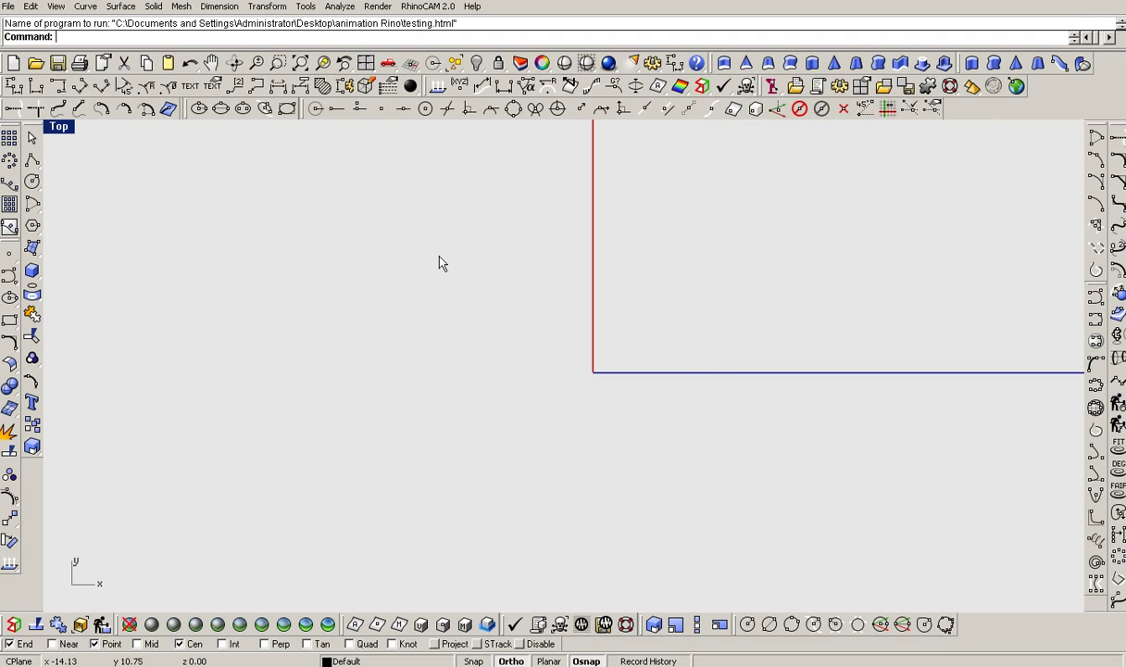
Add Simple_Recursive_Branching_v1.rvb from the script folder to the list of loadable RhinoScript files and close the list
left_click(305, 7)
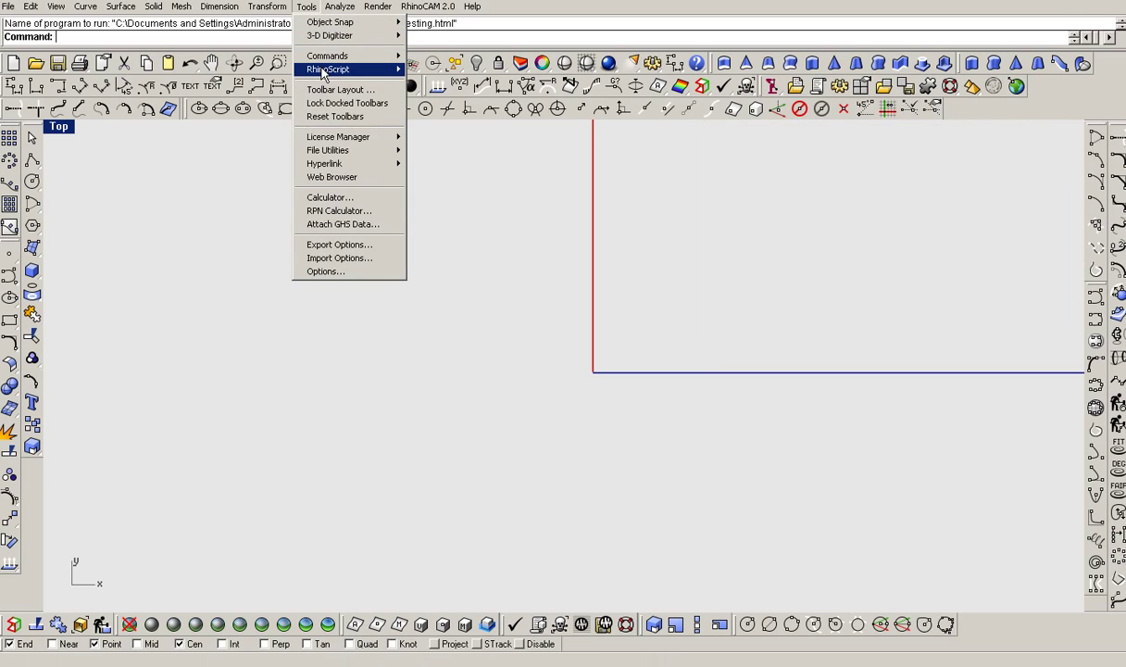
mouse_move(323, 72)
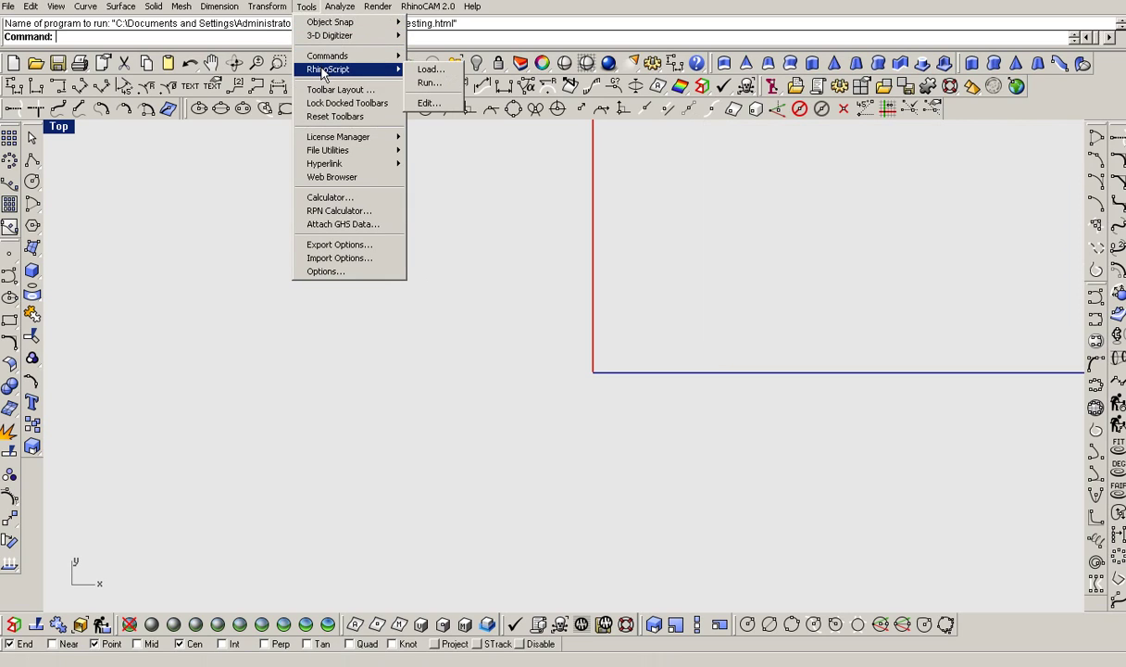
left_click(444, 72)
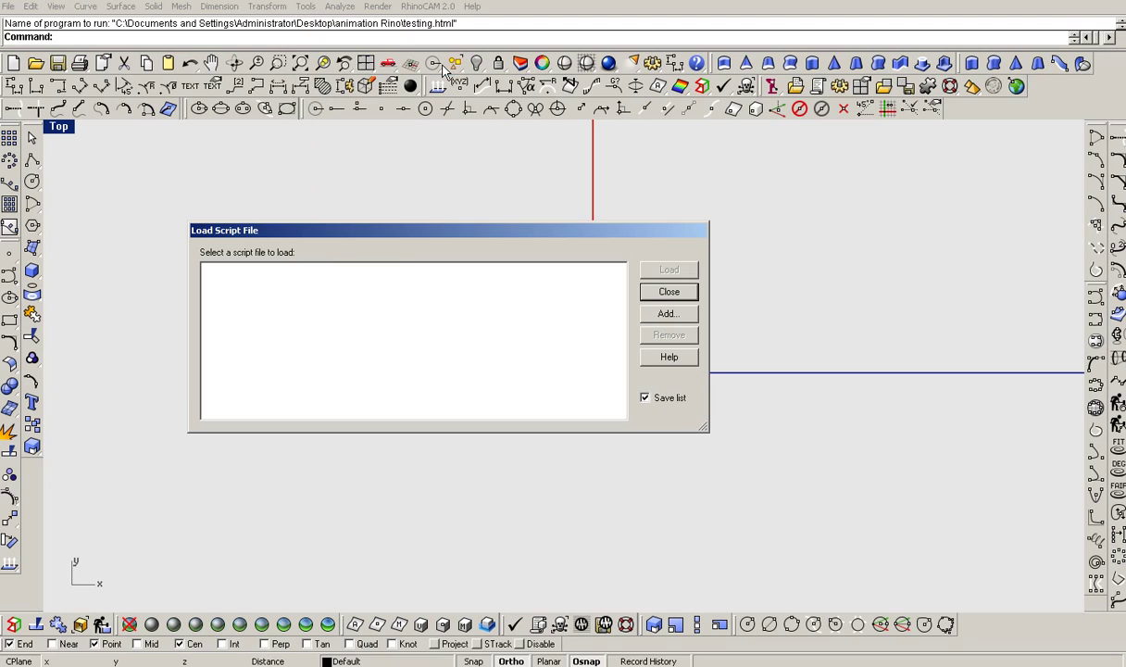
left_click(672, 316)
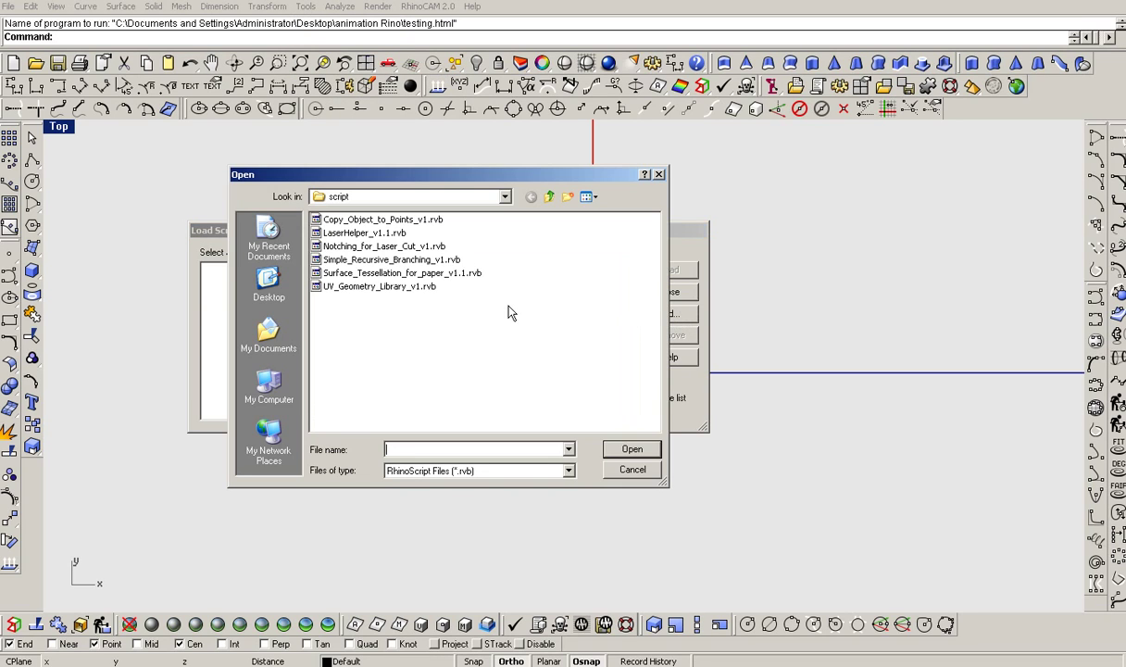
left_click(404, 260)
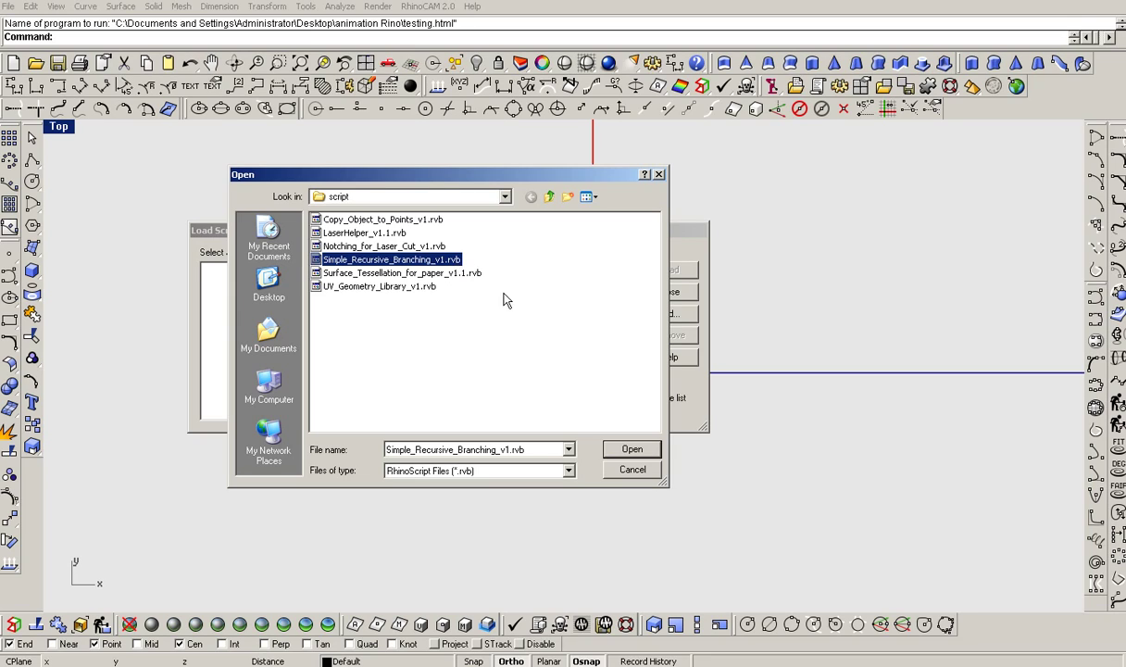
left_click(629, 449)
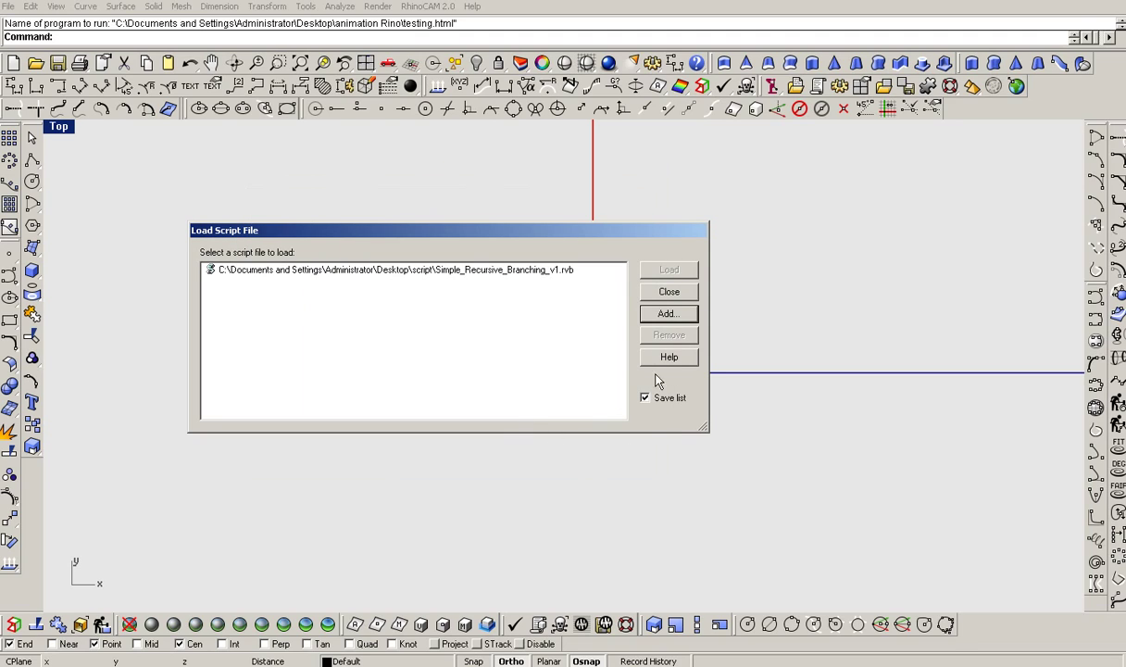
left_click(503, 271)
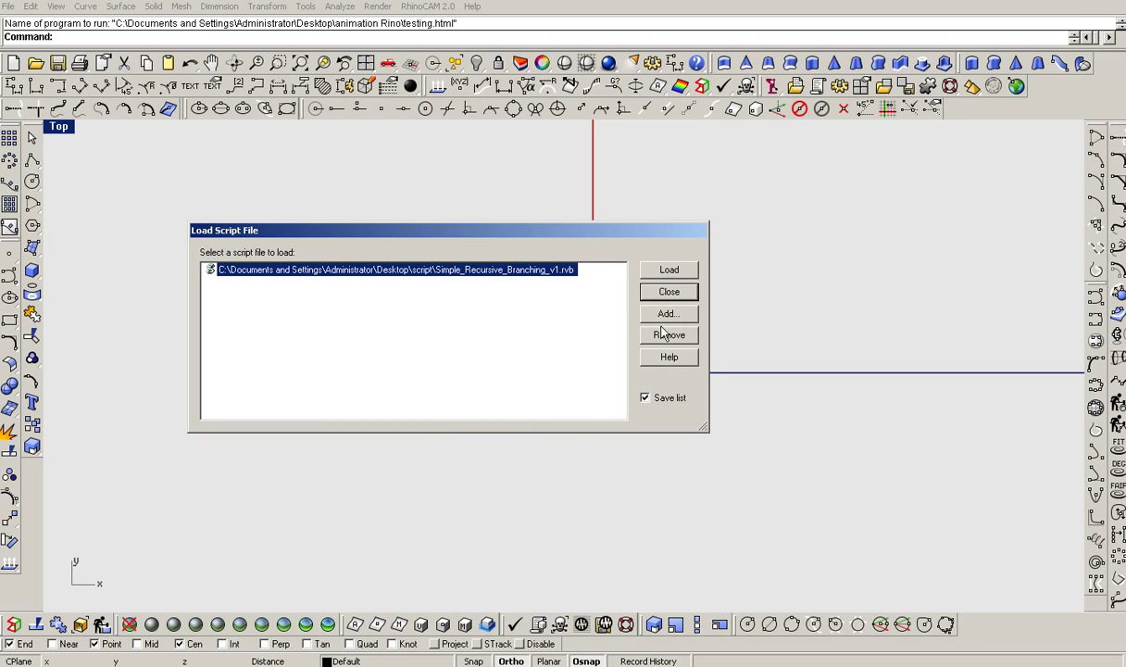
left_click(663, 293)
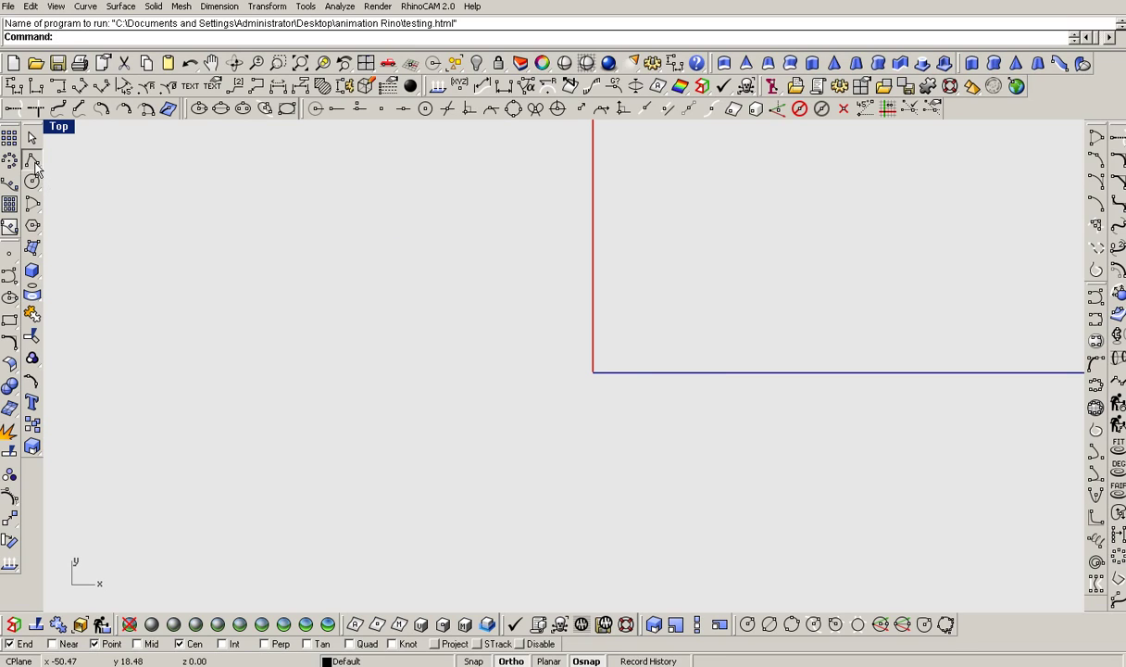
left_click(32, 162)
left_click(385, 328)
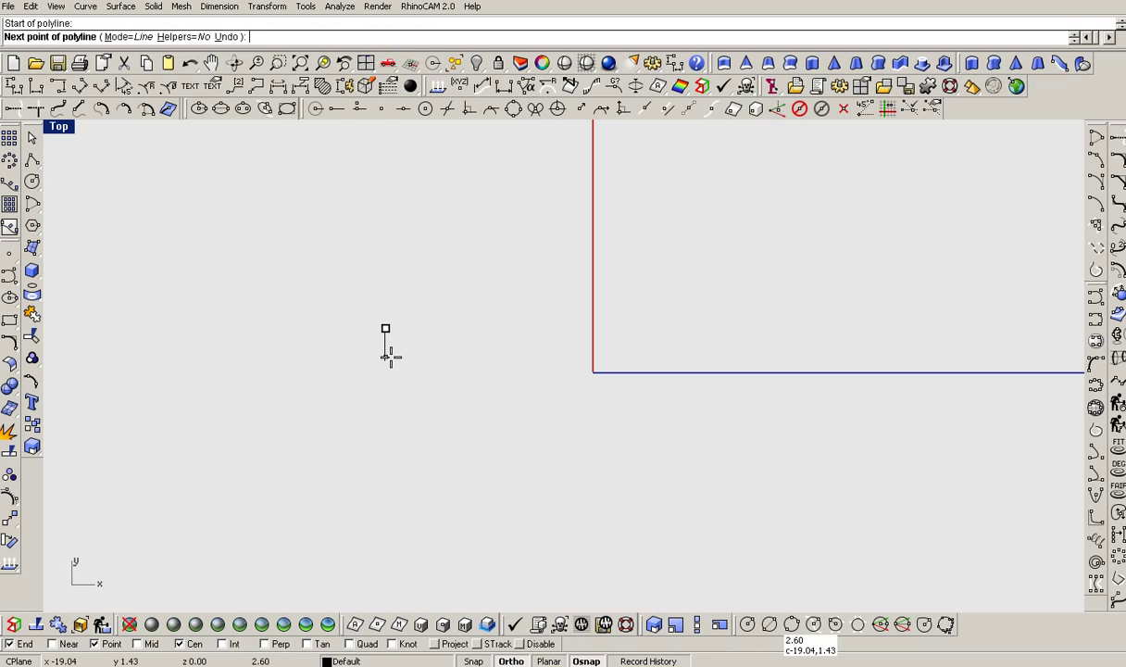
type("5")
key("Return")
key("Escape")
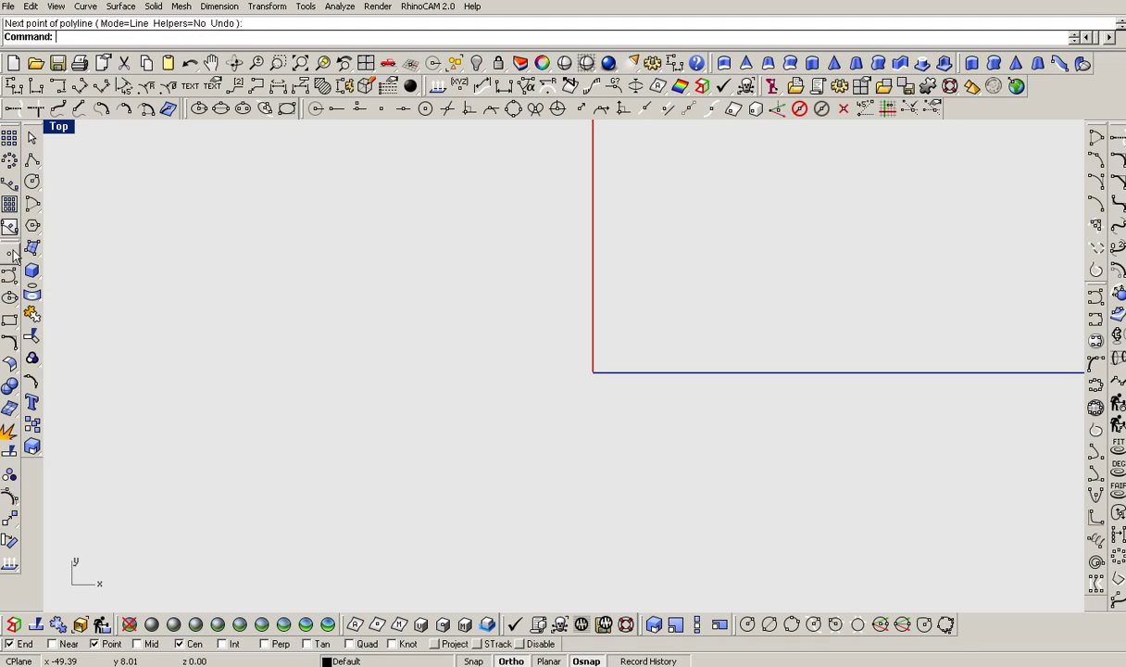
Draw a single-segment vertical polyline 5 units long, running downward, in the empty area left of the Y axis
left_click(33, 163)
left_click(221, 289)
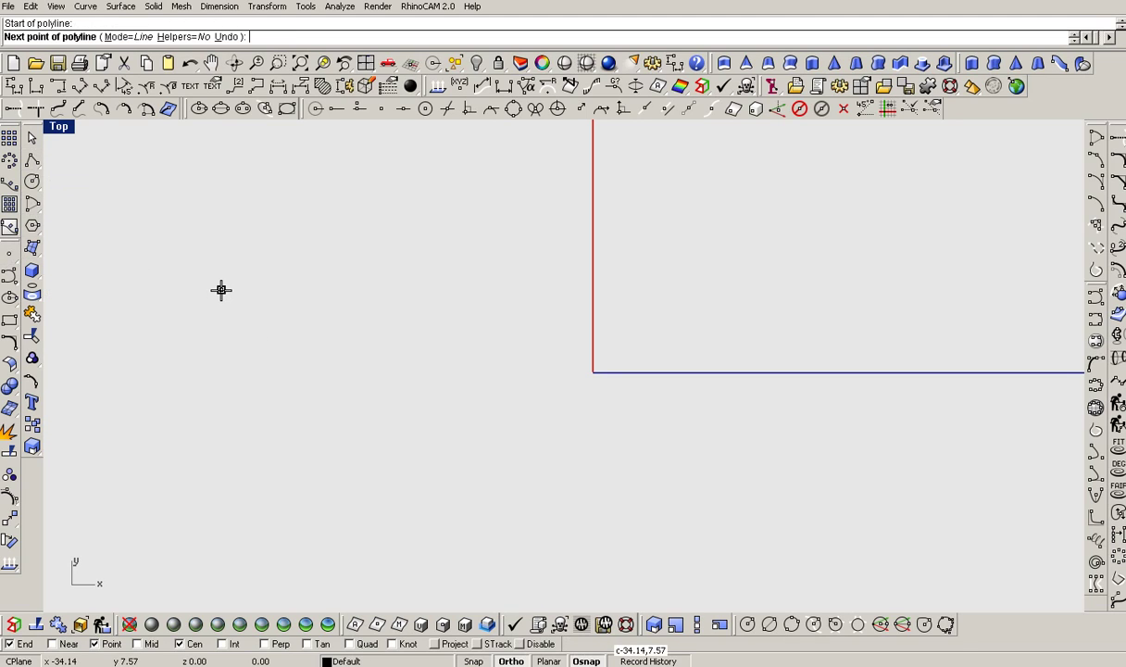
key("Return")
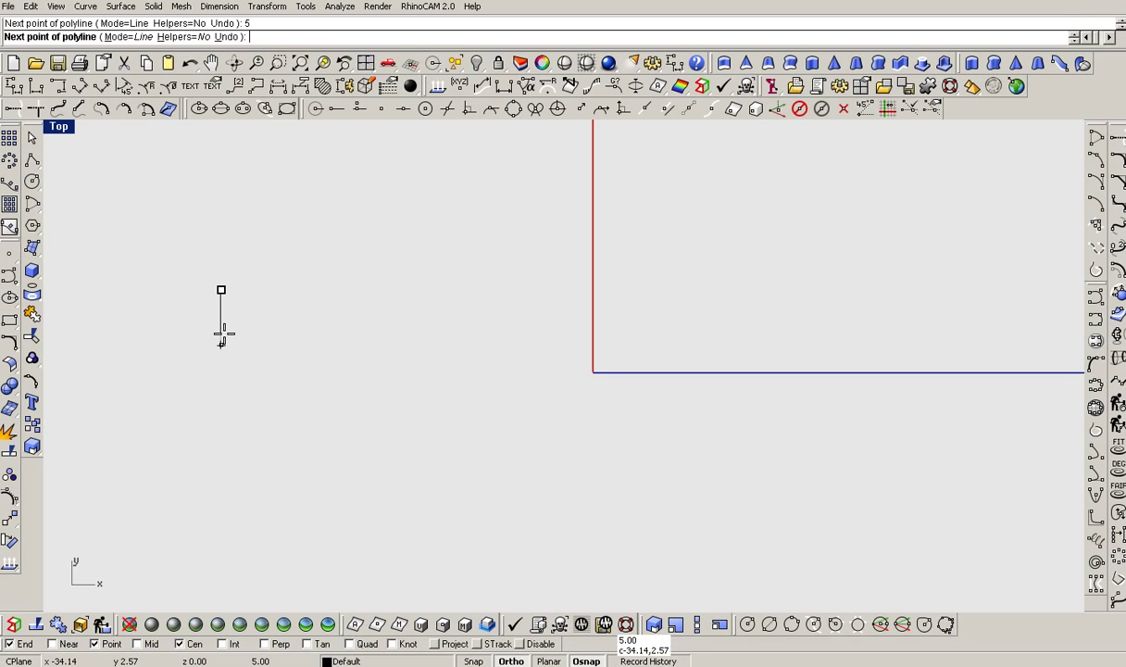
left_click(209, 340)
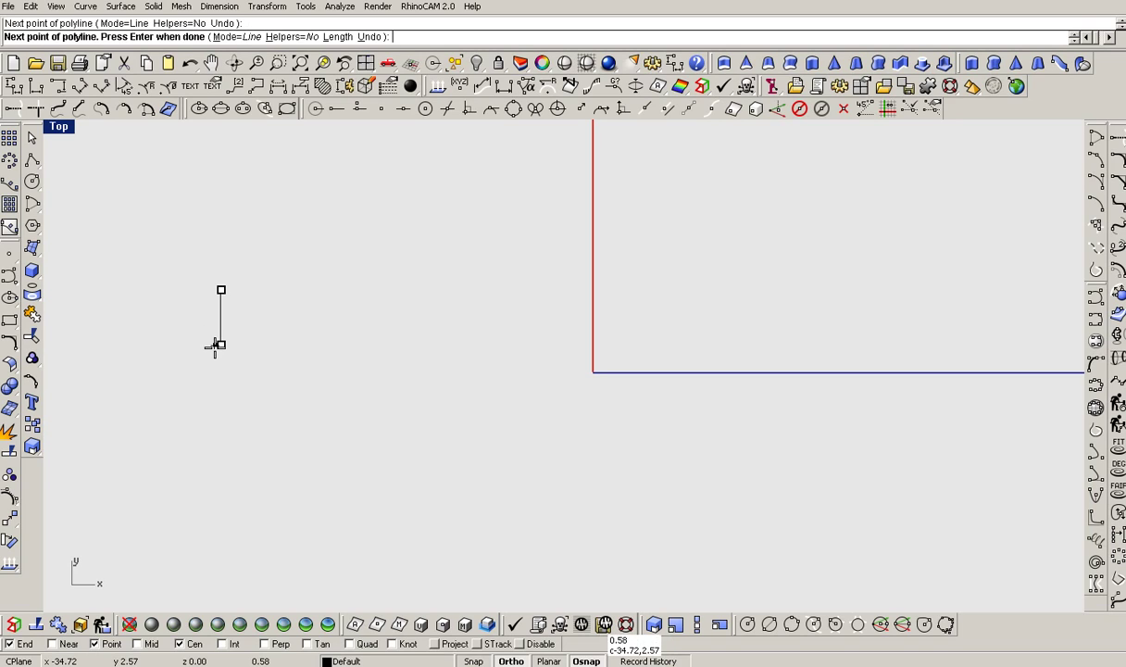
key("Return")
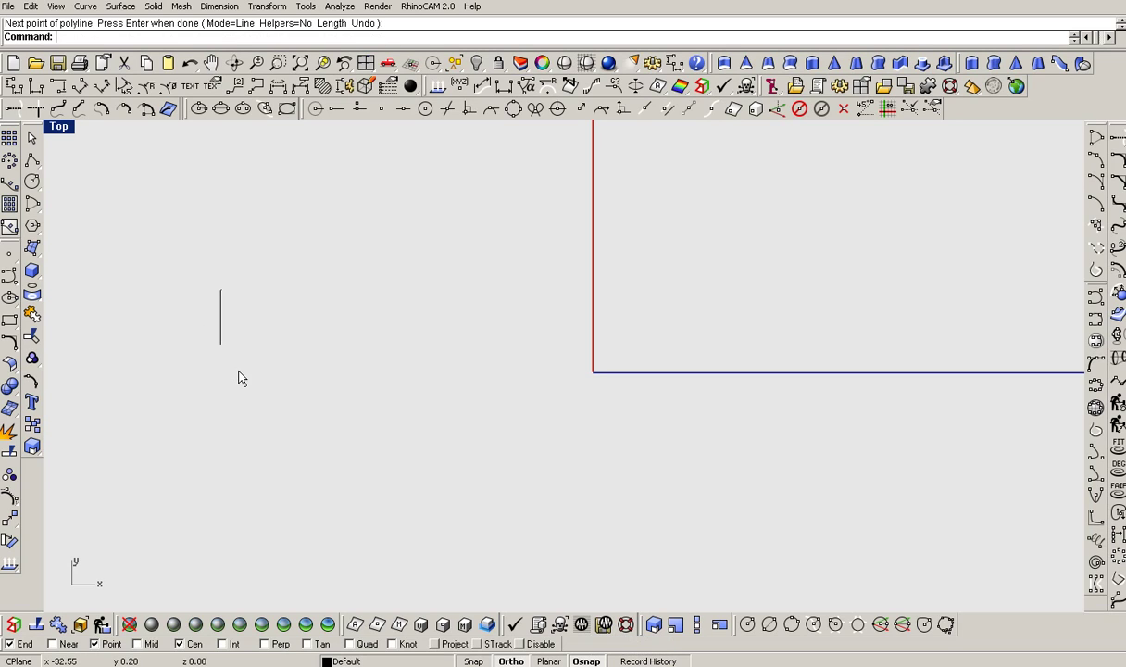
left_click(222, 324)
left_click(306, 7)
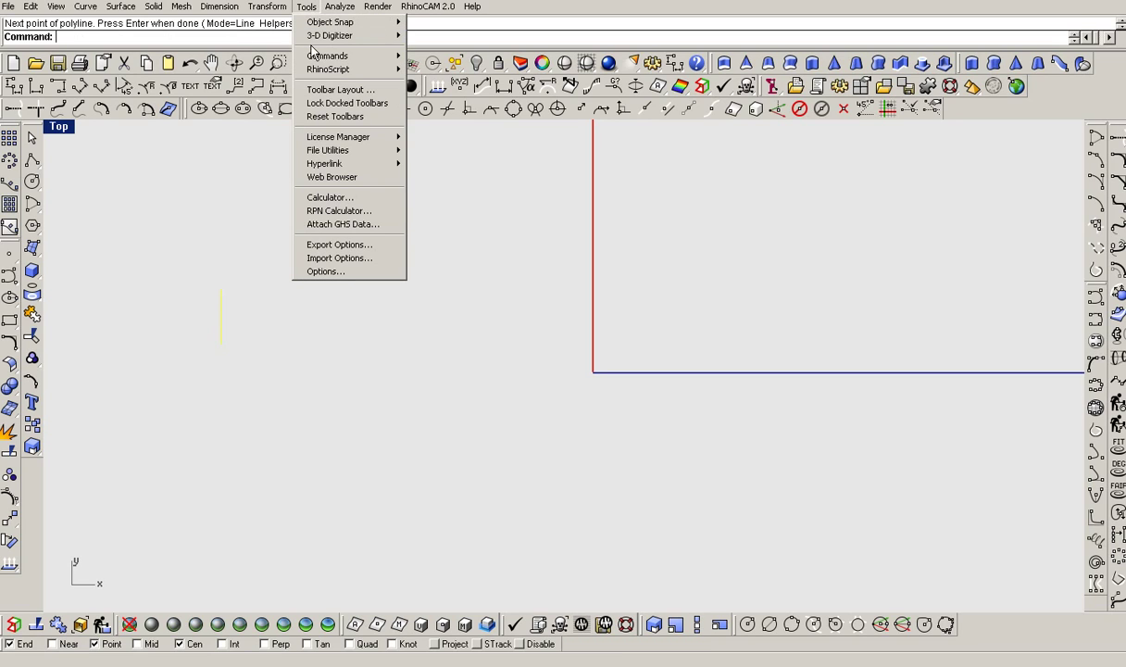
mouse_move(313, 72)
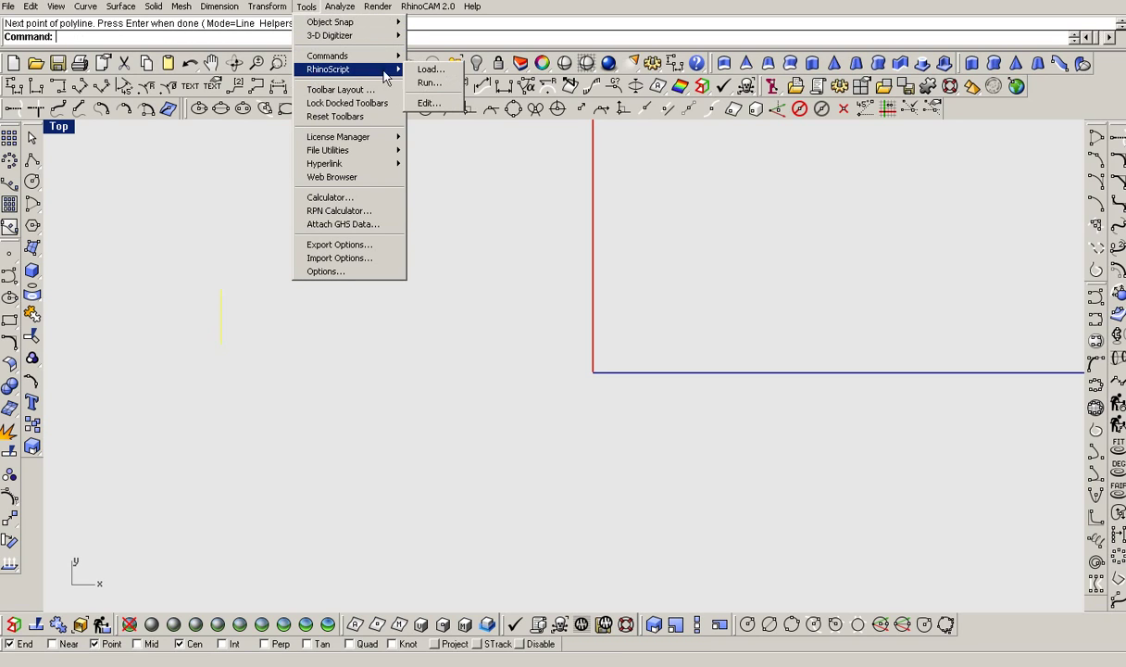
left_click(429, 83)
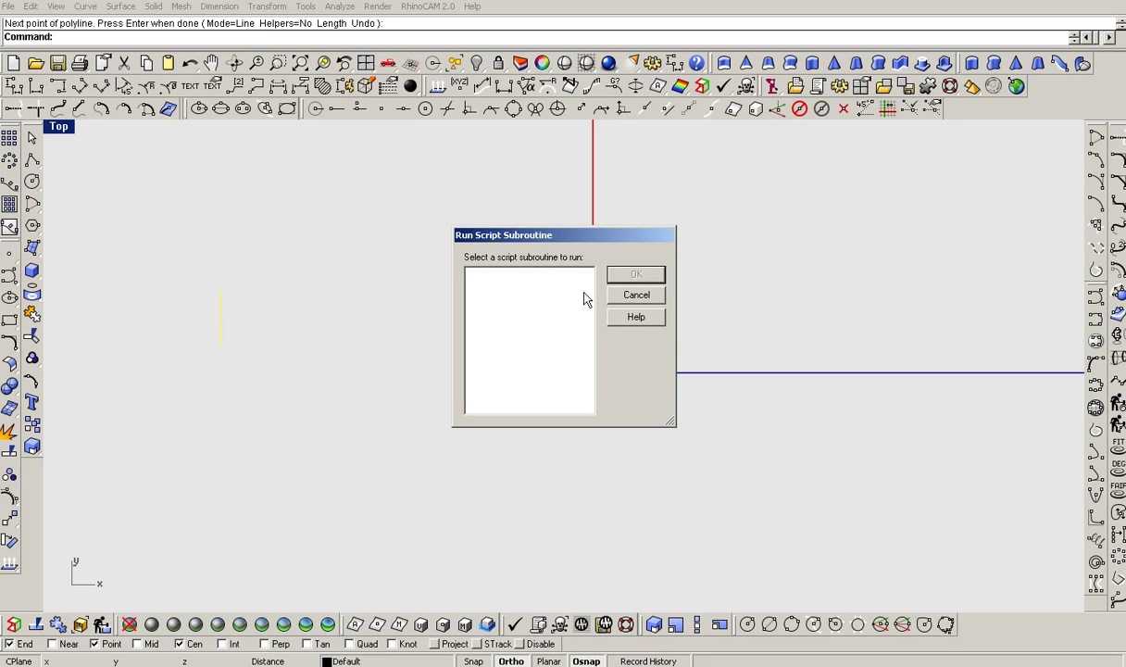
left_click(636, 294)
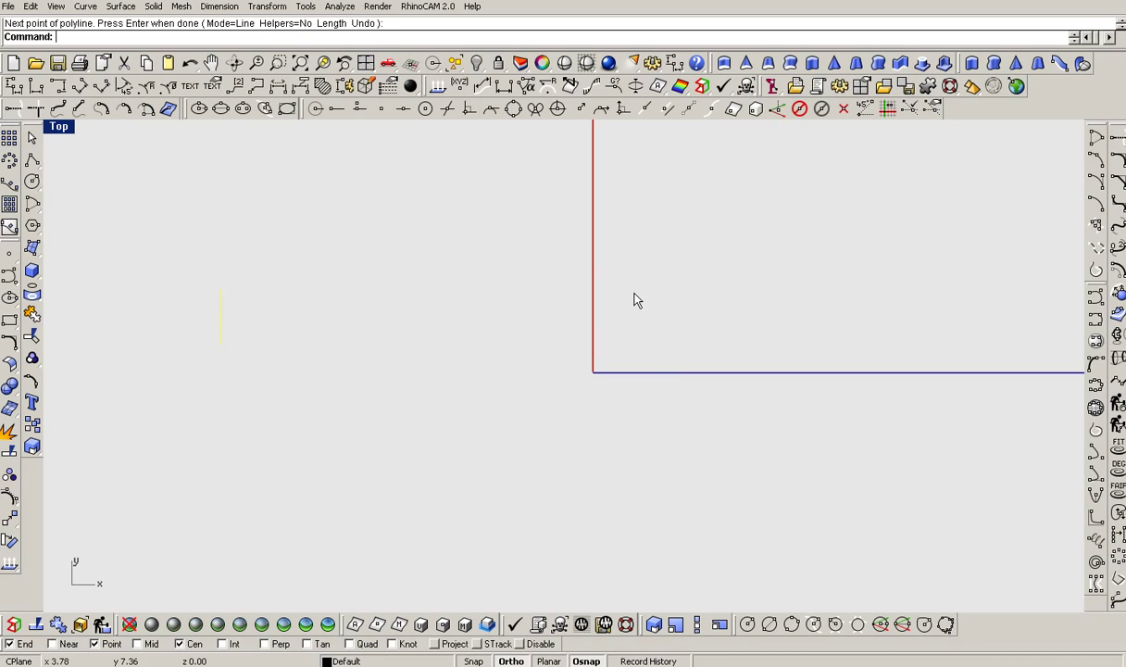
Load the Simple_Recursive_Branching_v1.rvb script and choose the vertical line as its starting branch
left_click(307, 7)
mouse_move(315, 72)
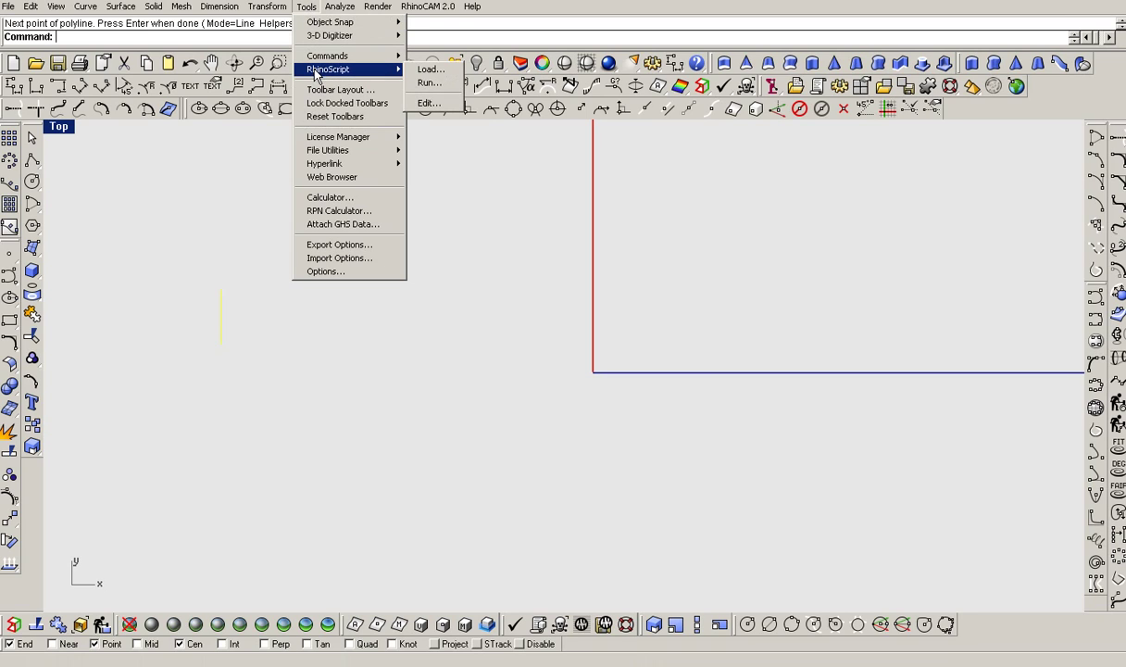
left_click(443, 78)
left_click(439, 270)
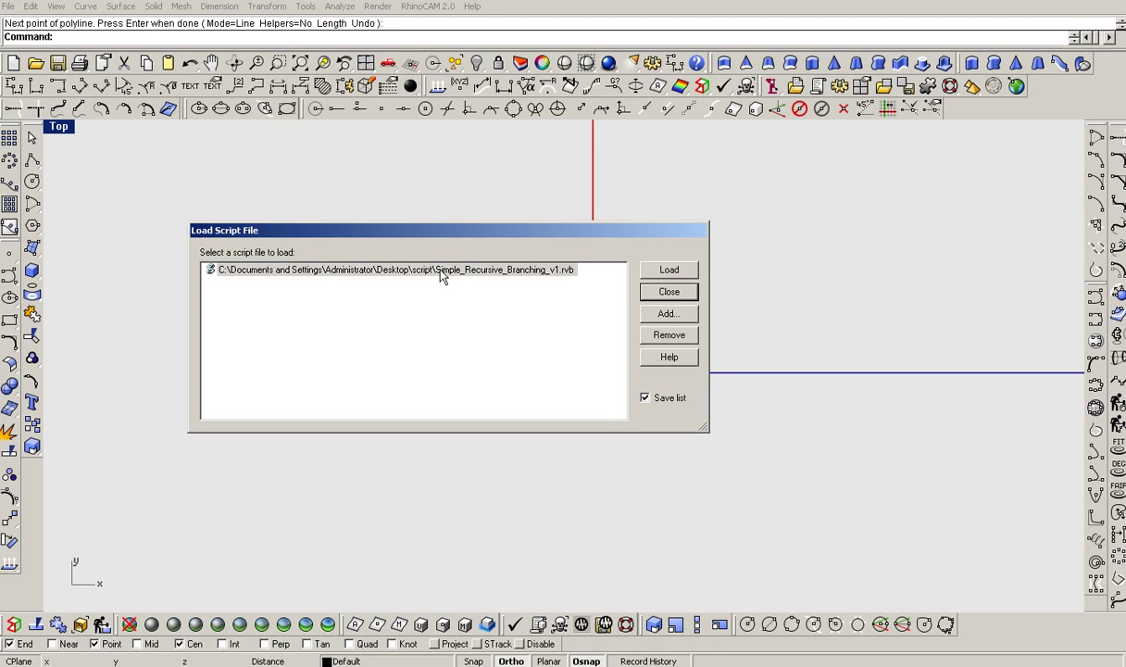
left_click(668, 269)
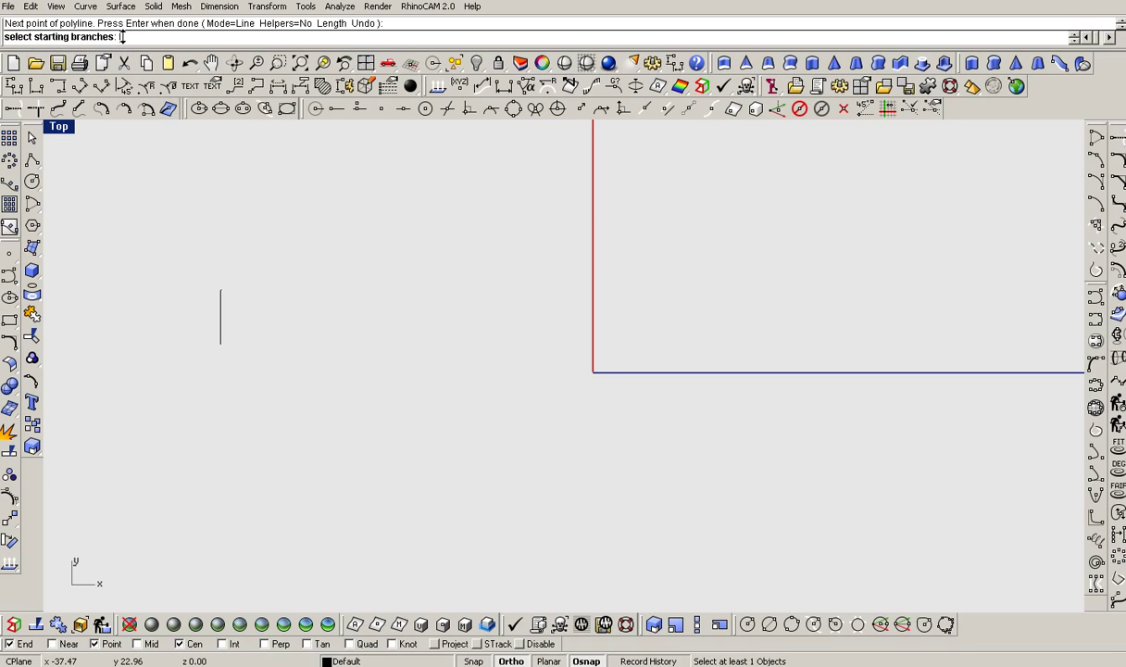
left_click(222, 326)
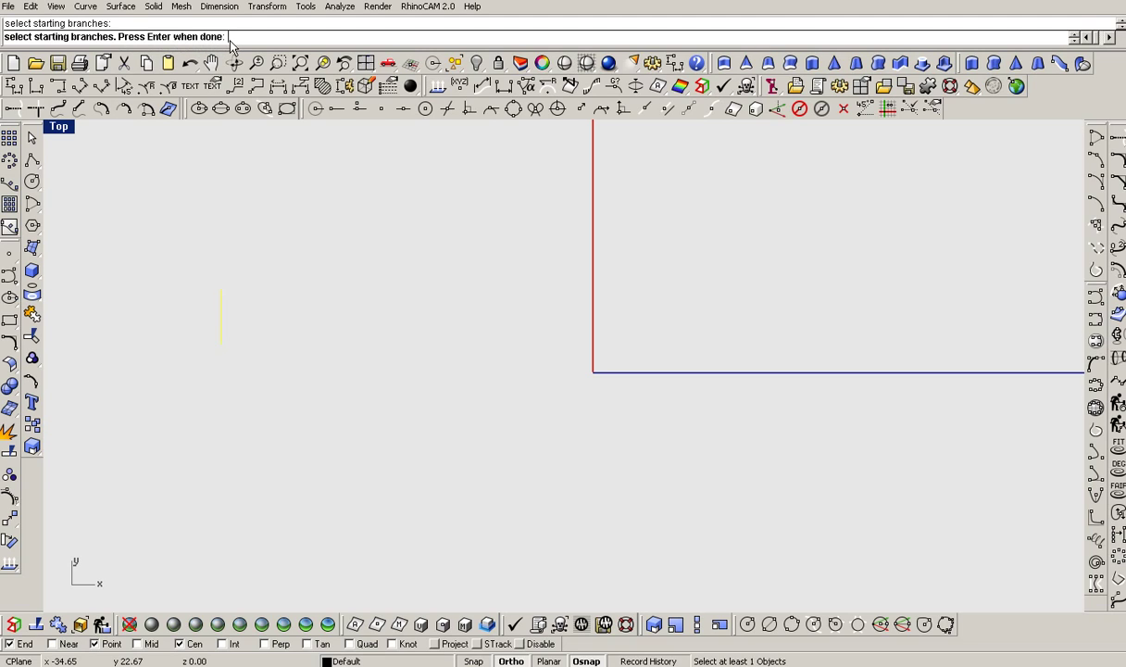
key("Return")
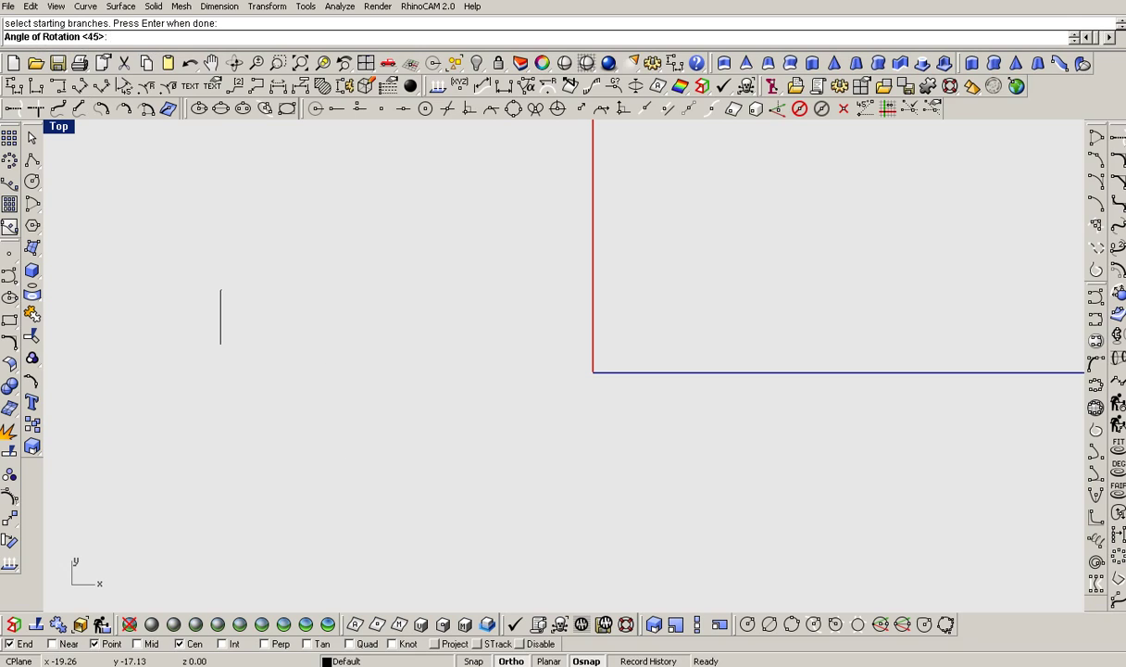
Switch to Notepad and start a new line below the existing notes reading "Устанавливаем желаемый угл"
key("alt+Tab")
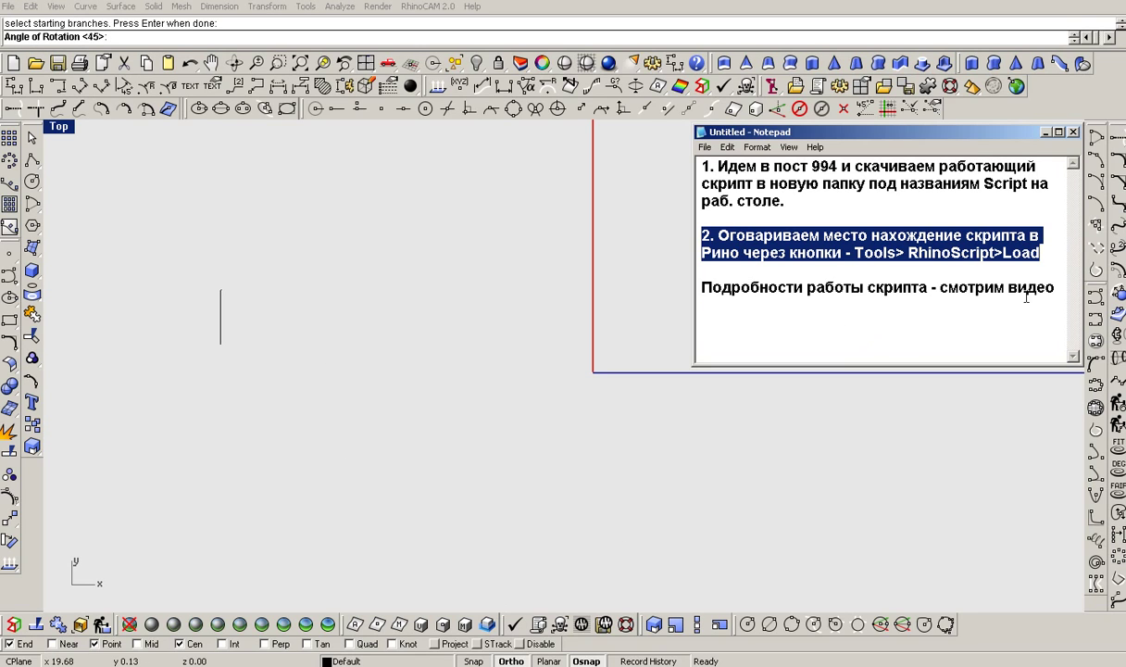
left_click(1064, 294)
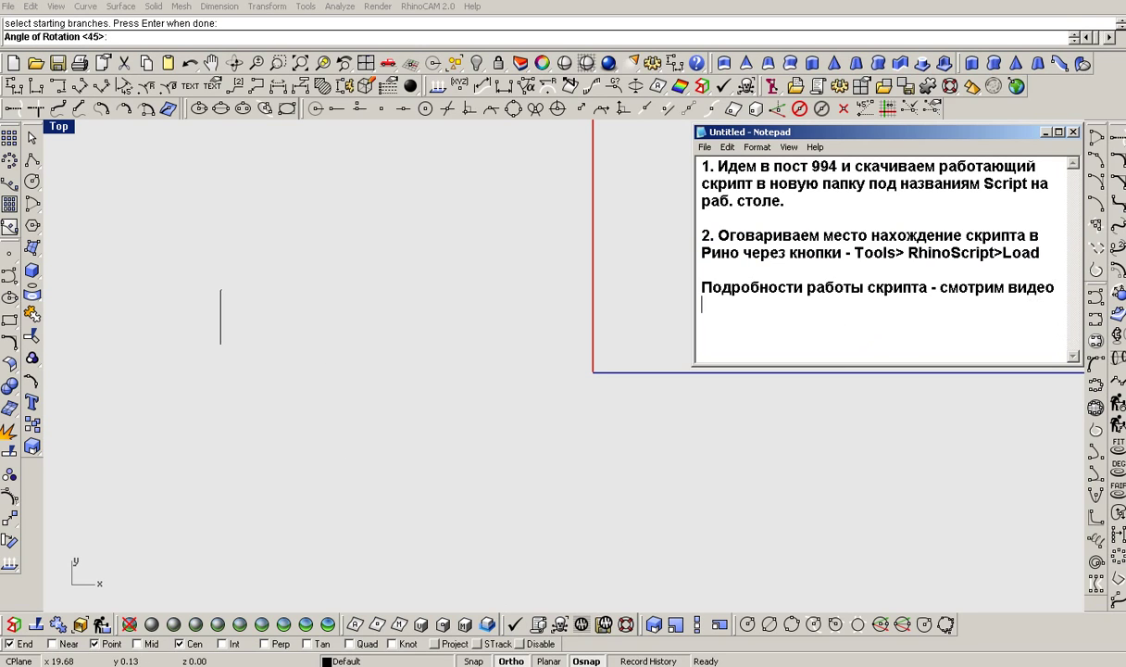
type("Устанавлива")
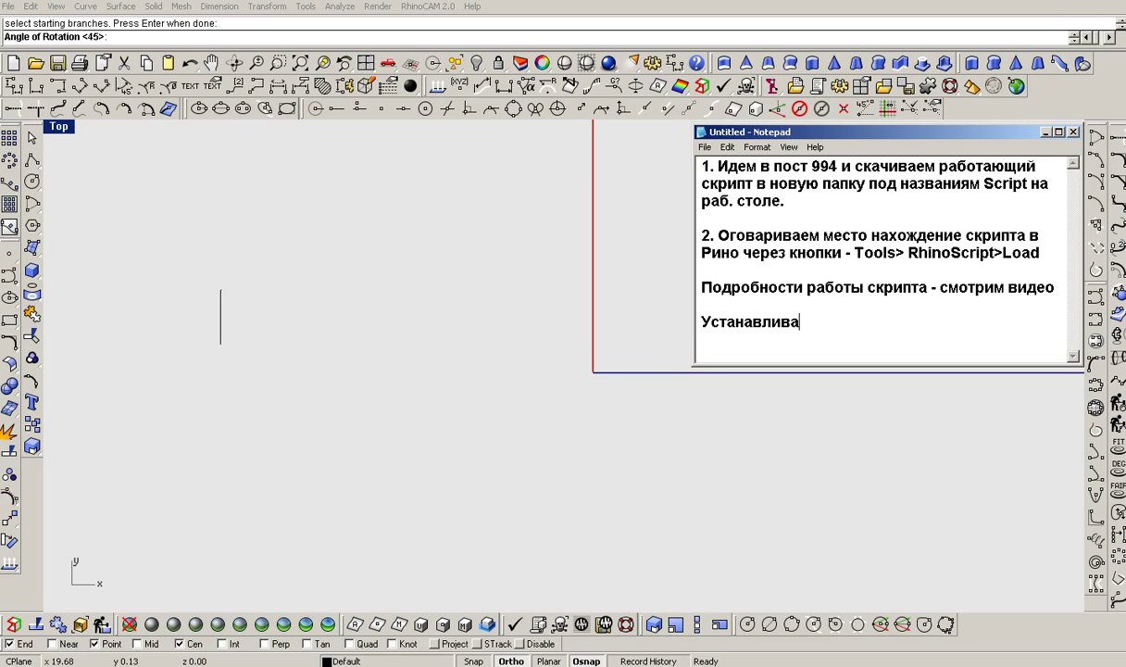
type("ем желаемый уг")
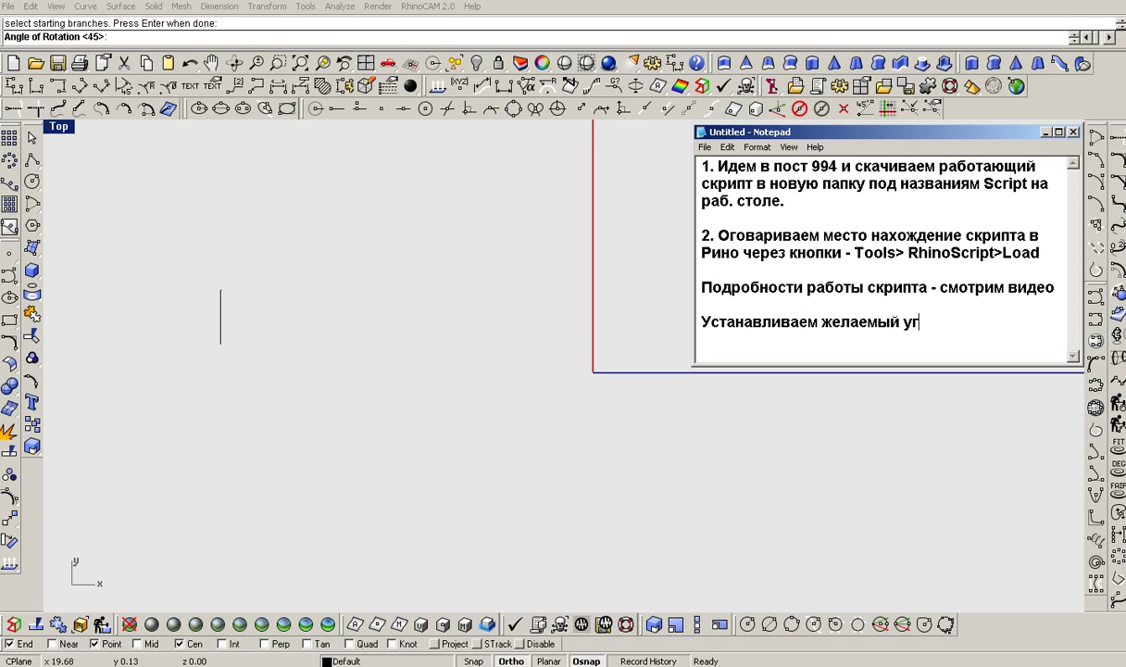
type("л")
Enter 60 as the script's angle of rotation in Rhino and complete the Notepad line with "например 60 градусов"
left_click(153, 39)
type("60")
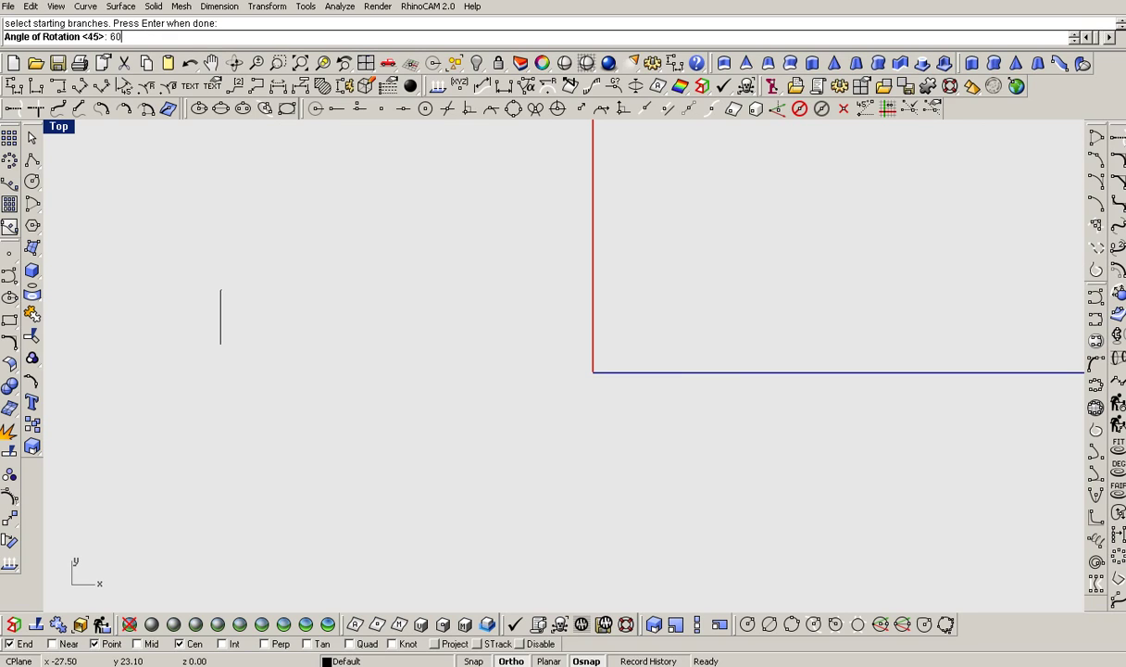
key("alt+Tab")
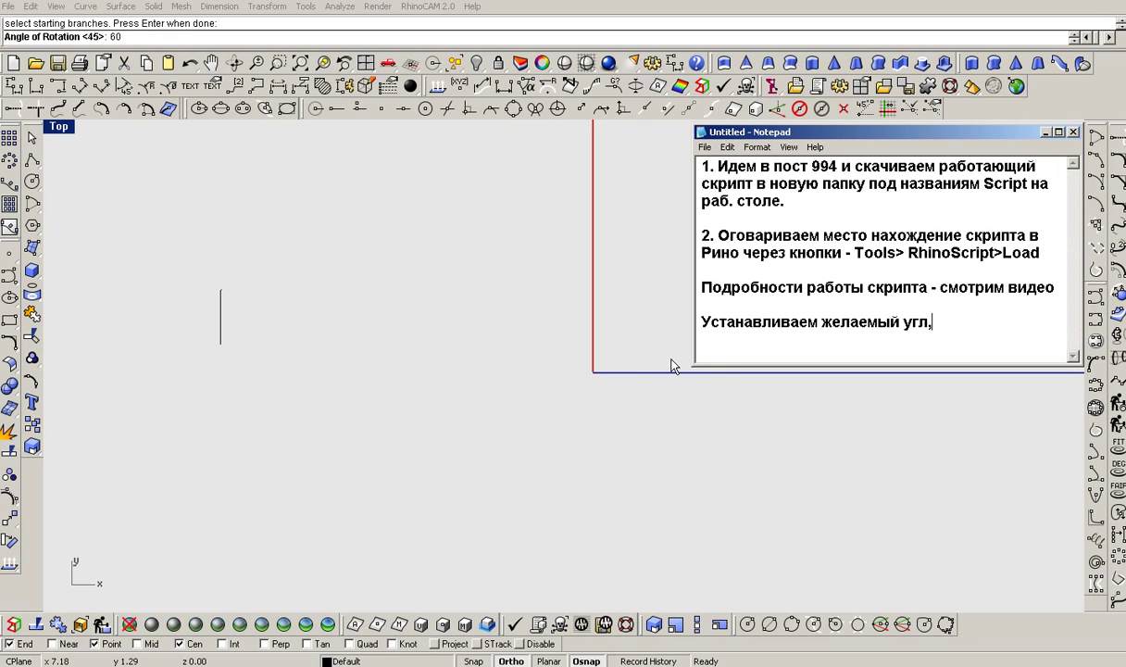
type("например ")
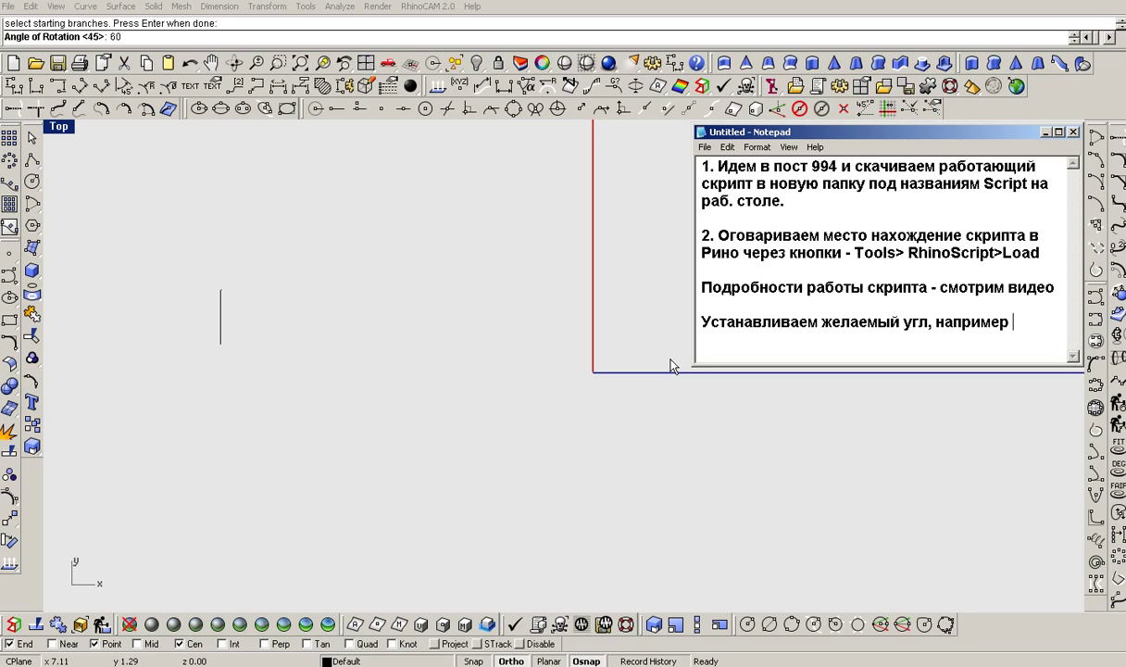
type("60 градусов")
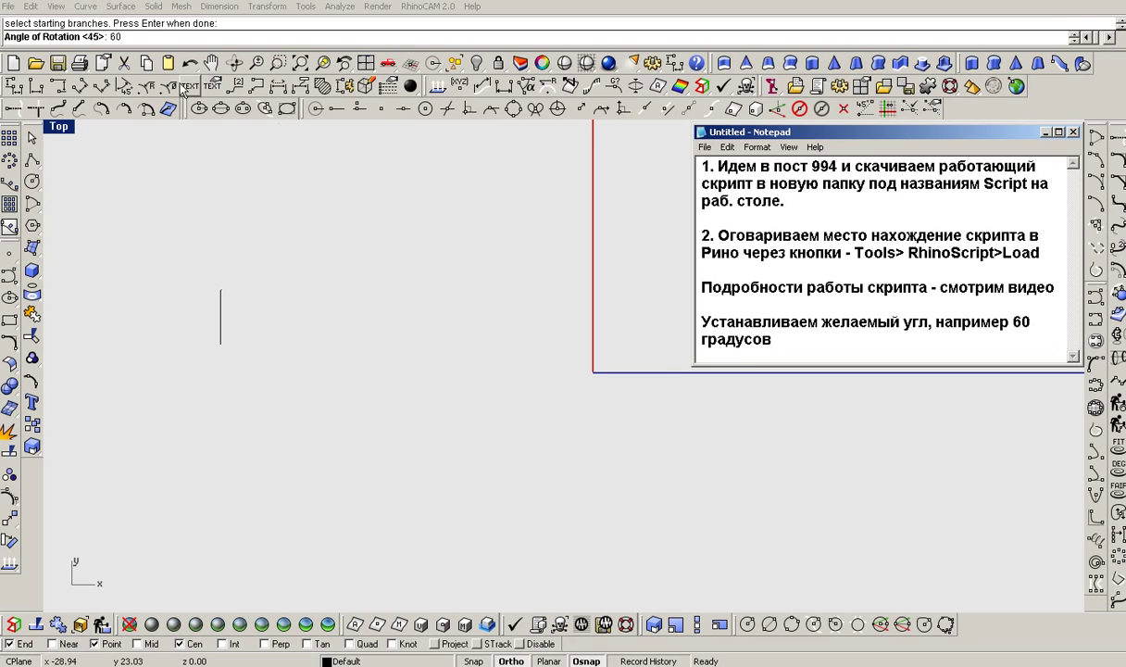
left_click(139, 38)
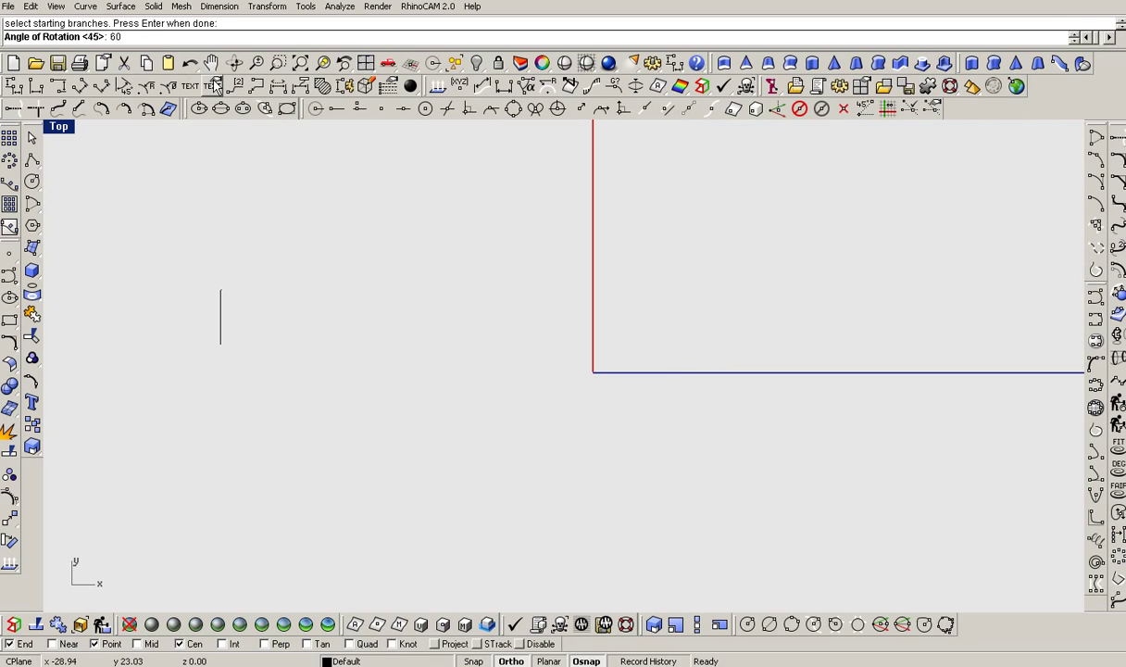
Accept the 60-degree rotation angle and add the line "Предлагается выбрать масштаб, пишем 1 для масштаба 1:1" to the Notepad notes
key("Return")
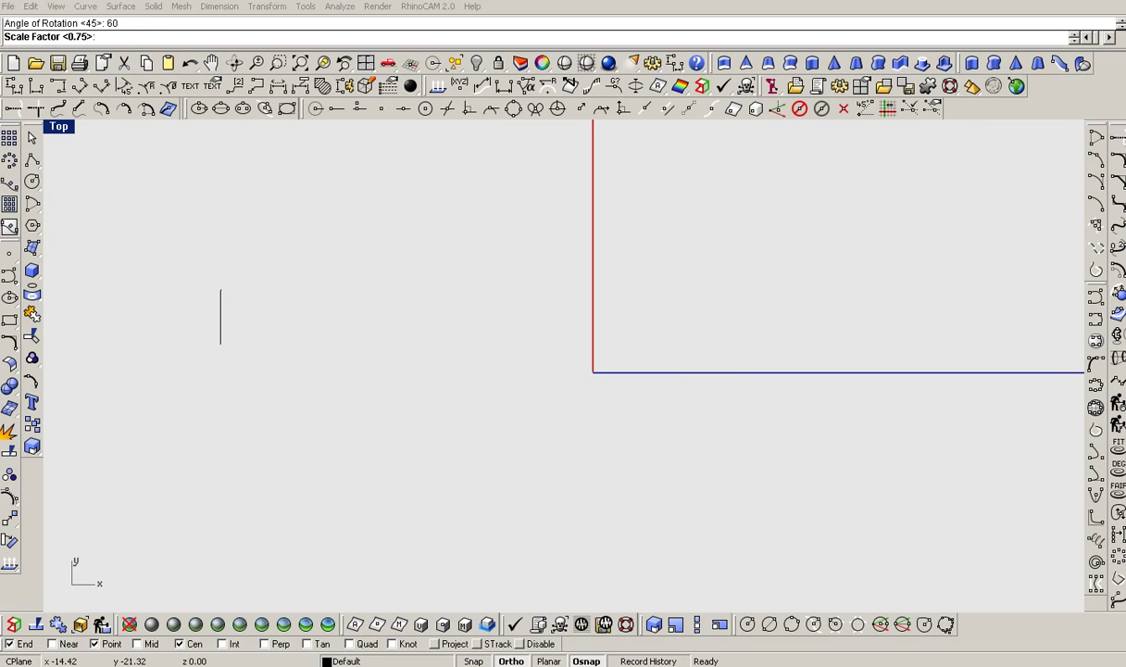
key("alt+Tab")
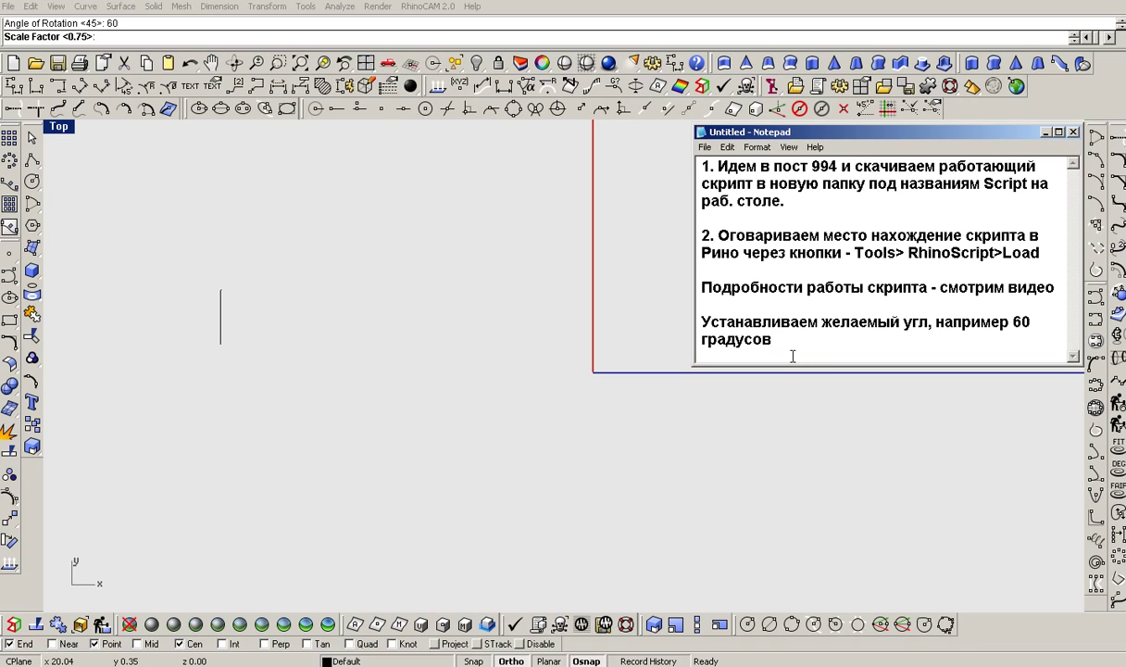
key("Return")
type("П")
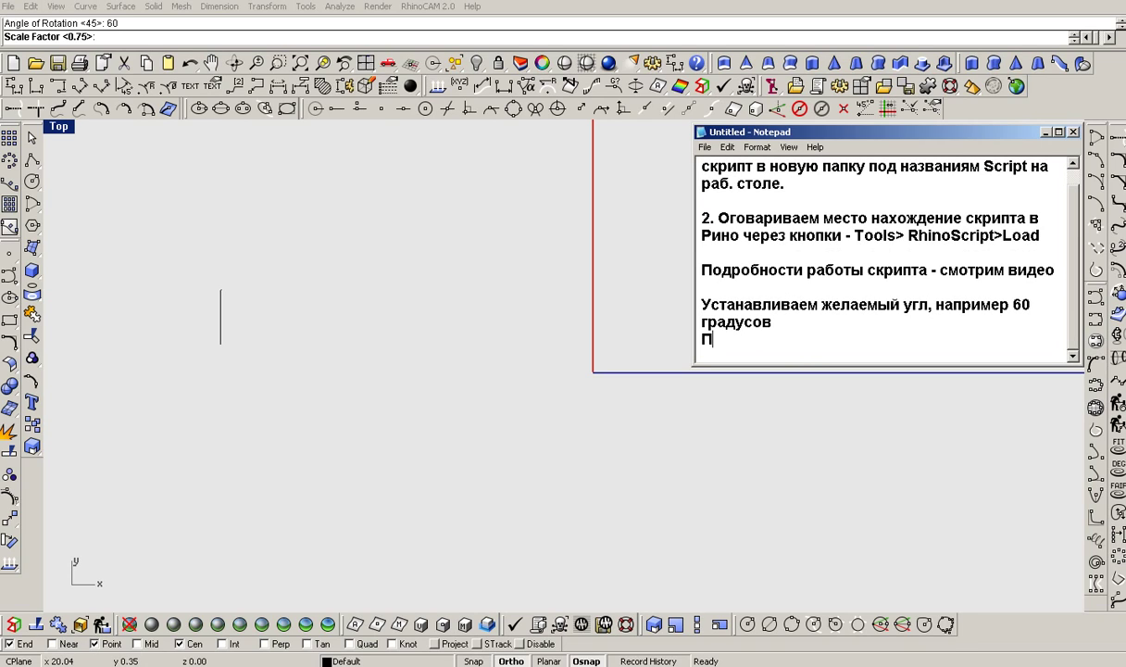
type("редлагается")
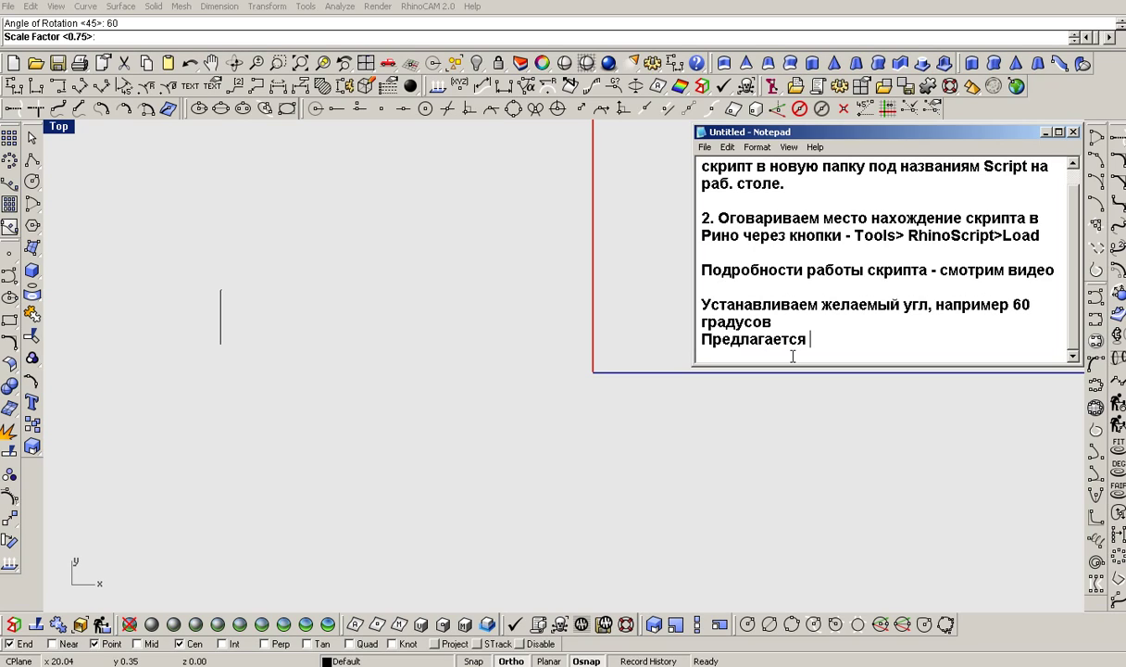
type(" выбрать")
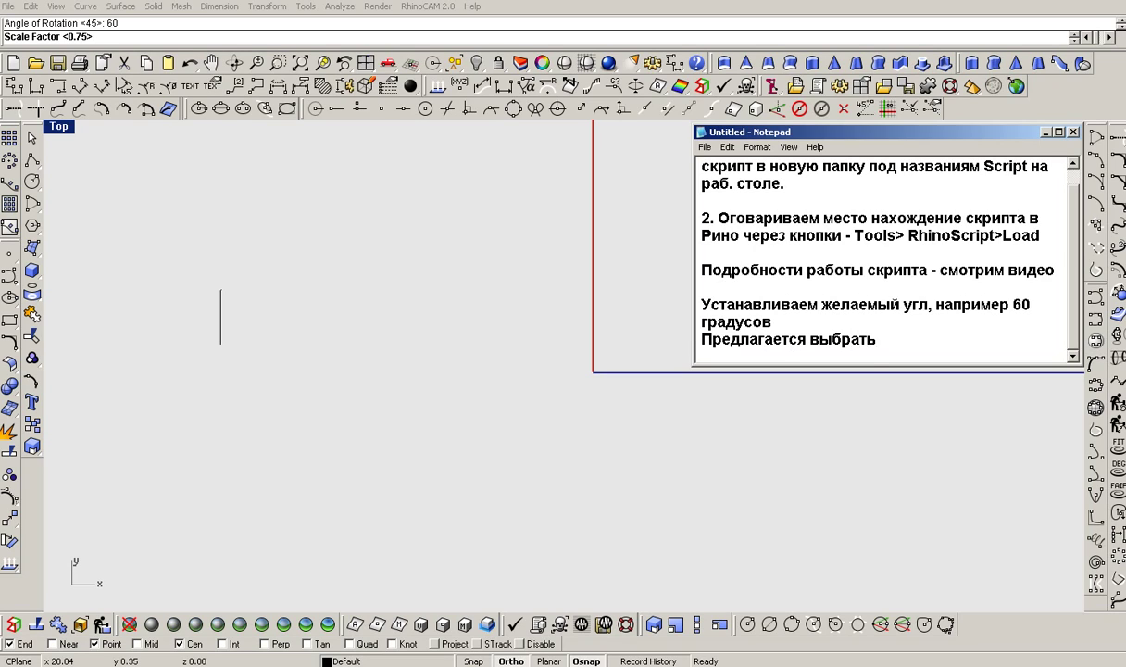
type(" масштаб")
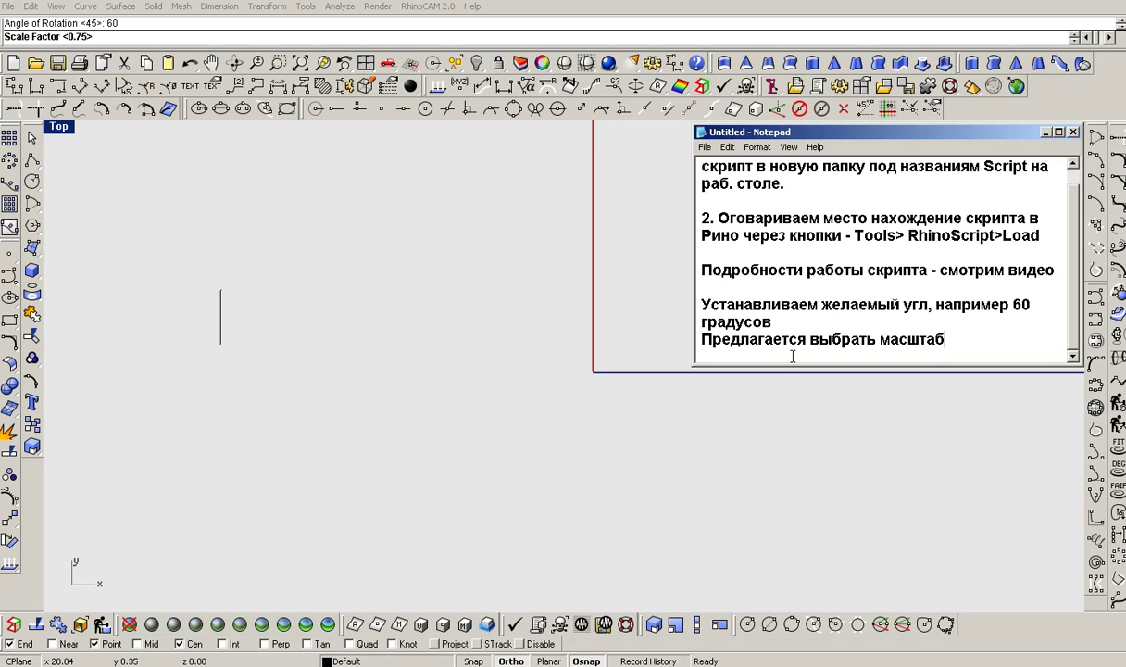
type(", пишем 1 для")
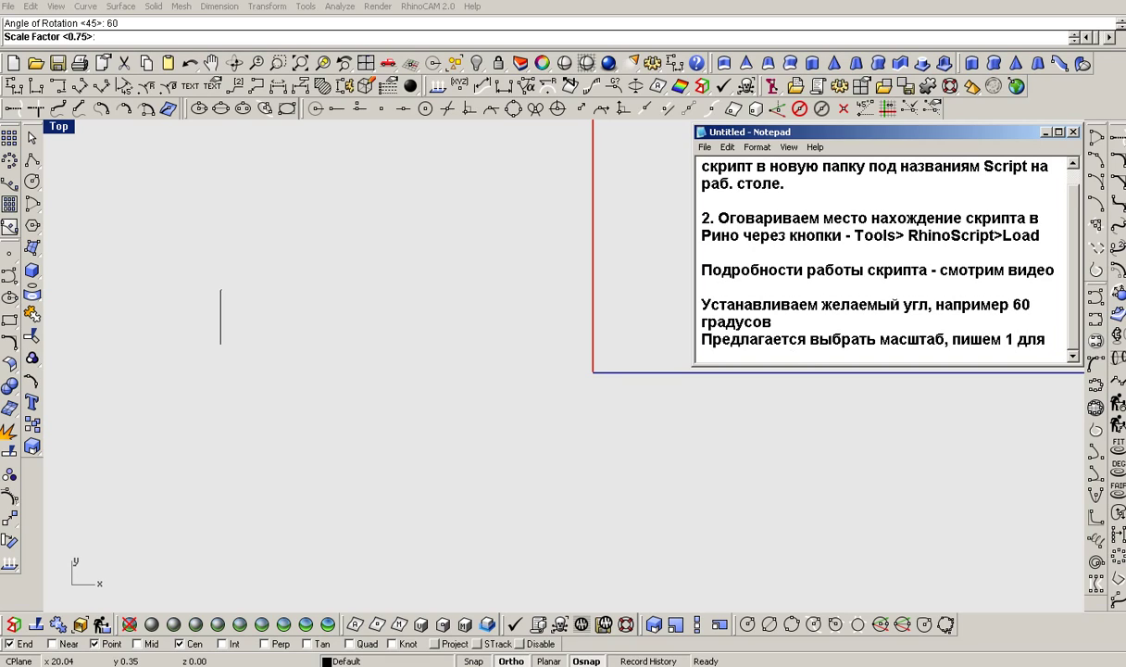
type(" масш")
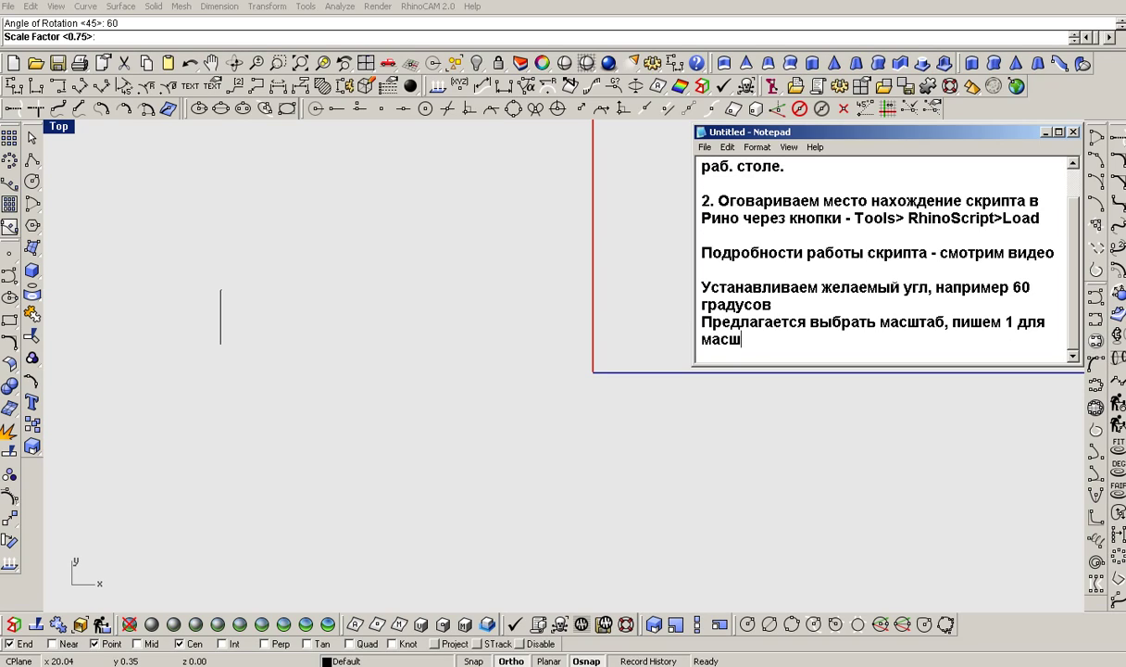
type("таба 1:1")
key("Return")
key("Return")
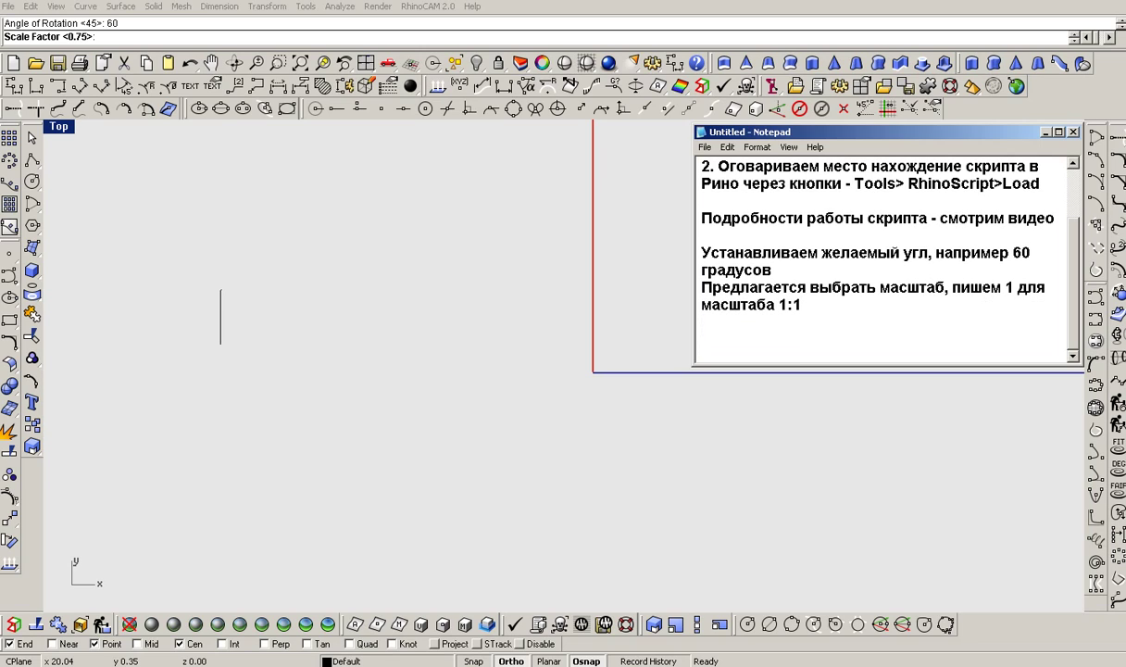
Set the script's scale factor to 1 in Rhino and add the Notepad note "Запрашивается колличество раз повторения операции. Например пишем 5"
left_click(519, 256)
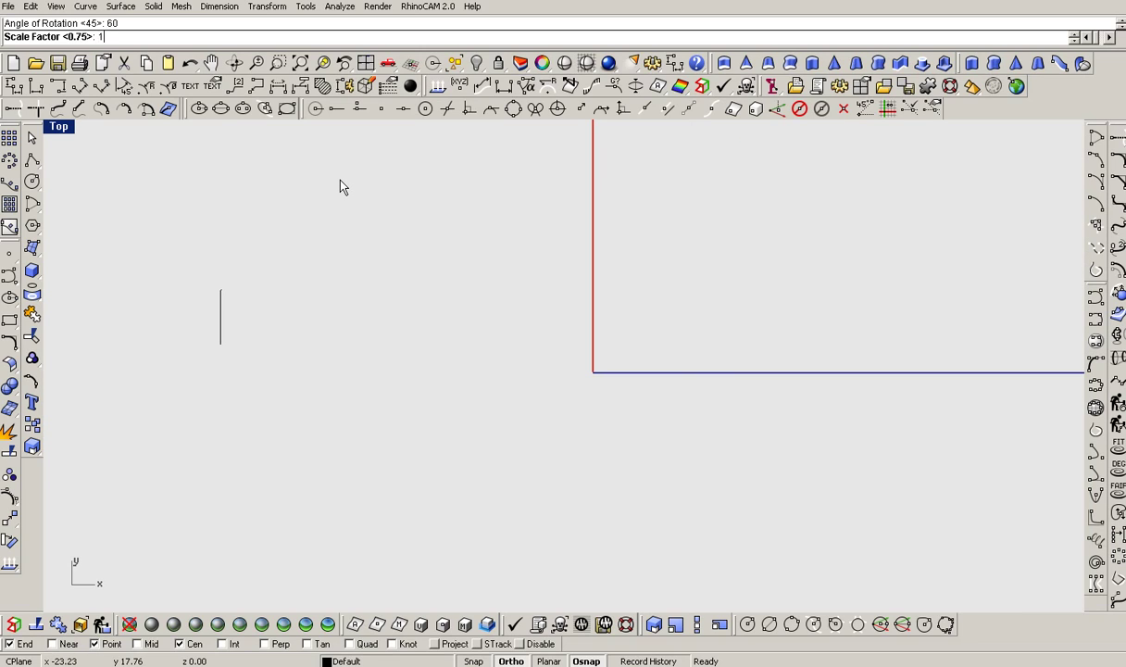
key("Return")
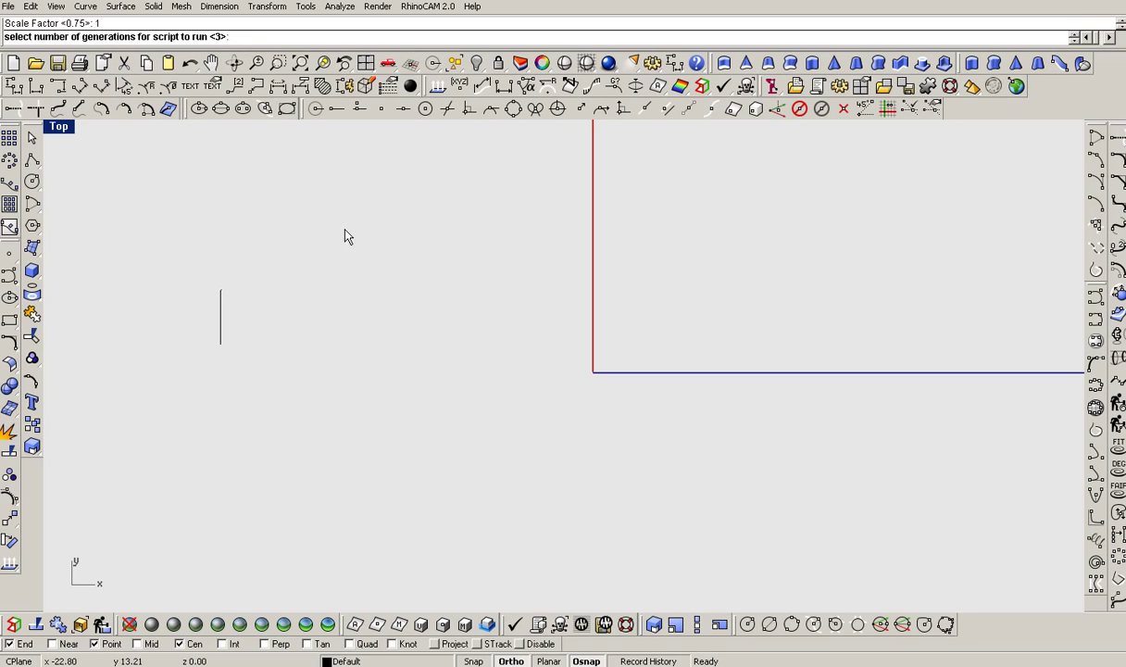
key("alt+Tab")
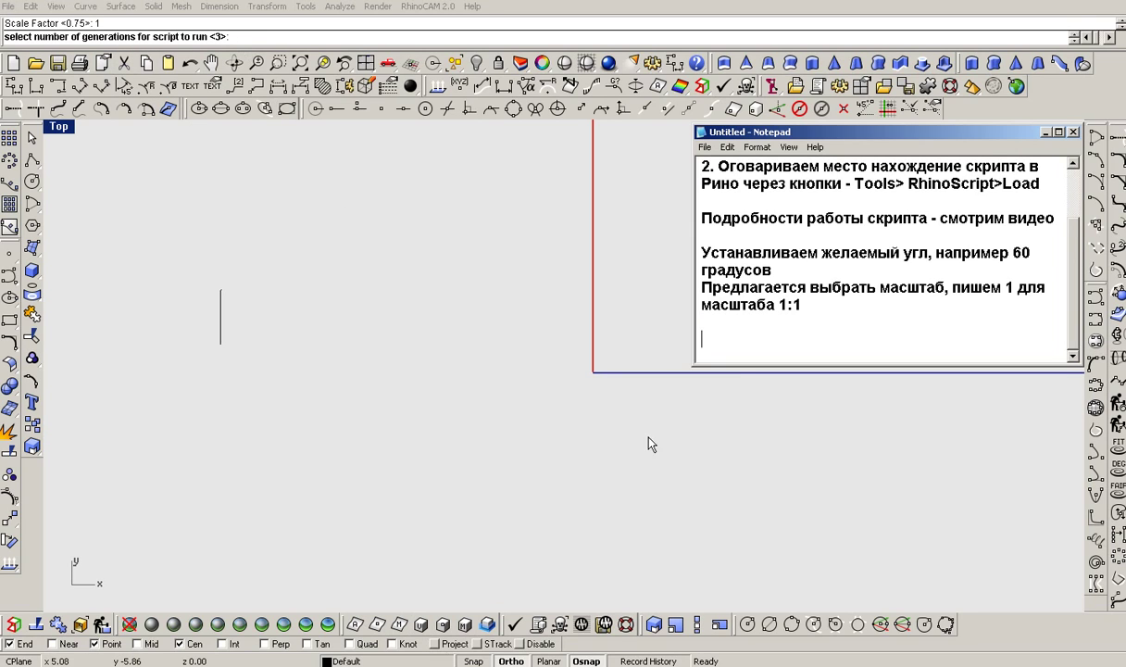
type("Запра")
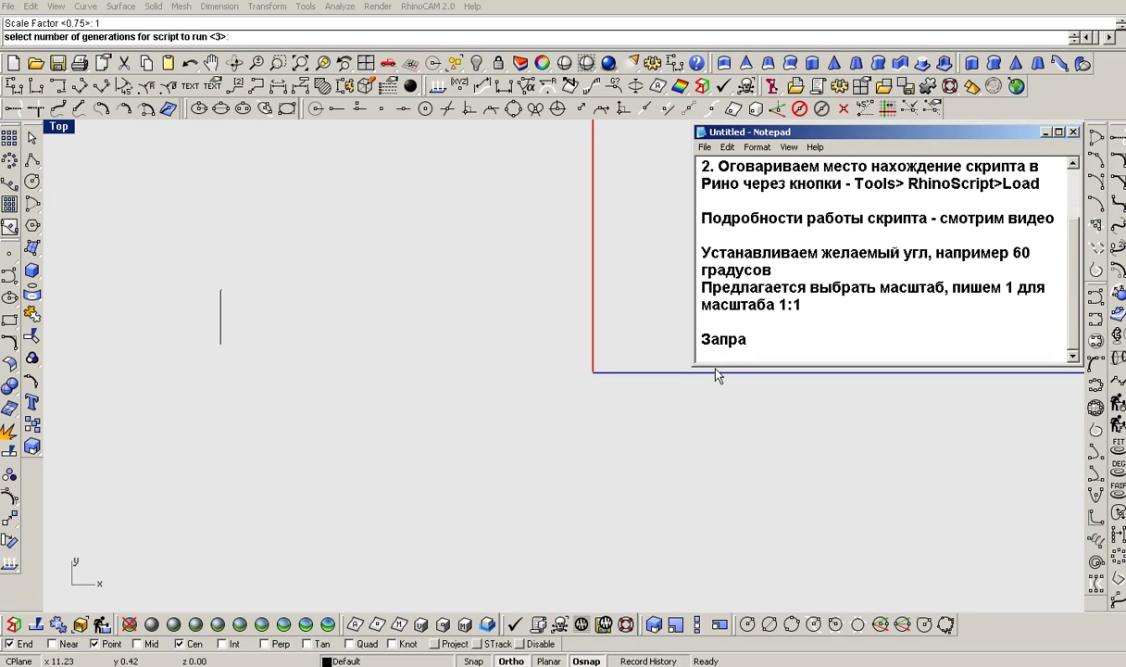
type("шивается")
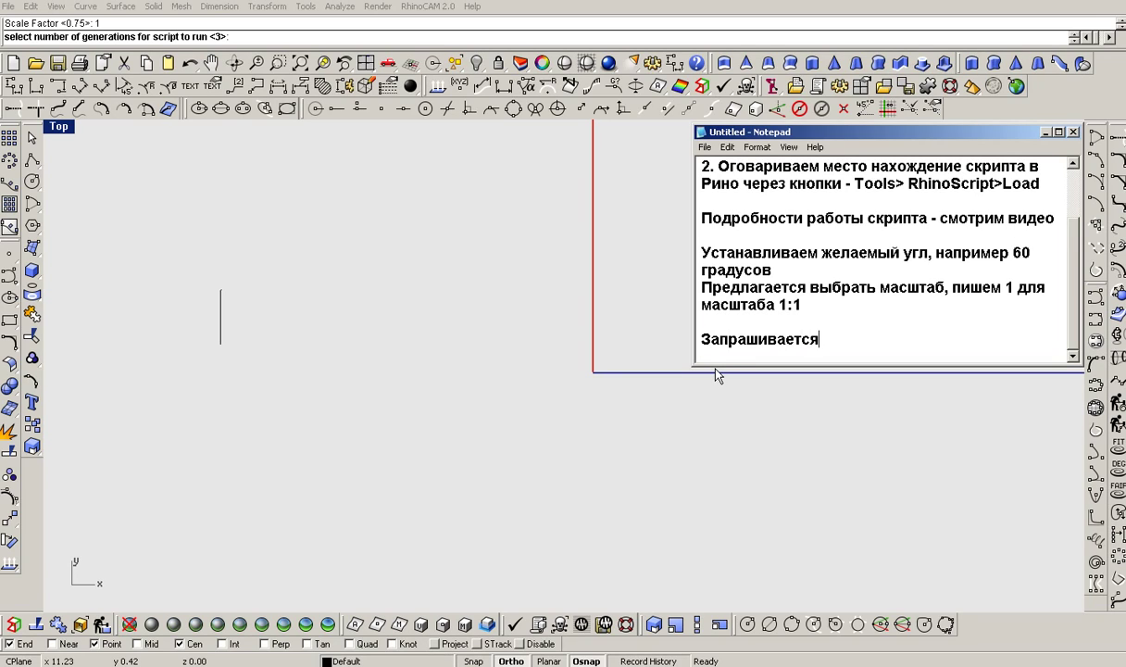
type(" колличество р")
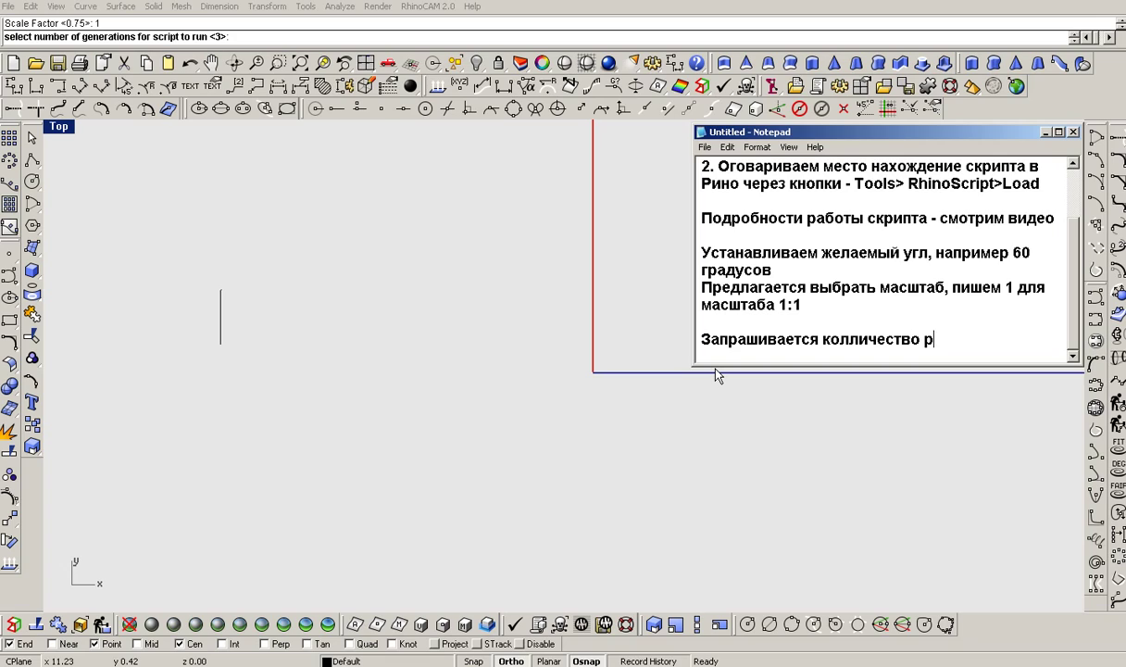
type("аз повторения")
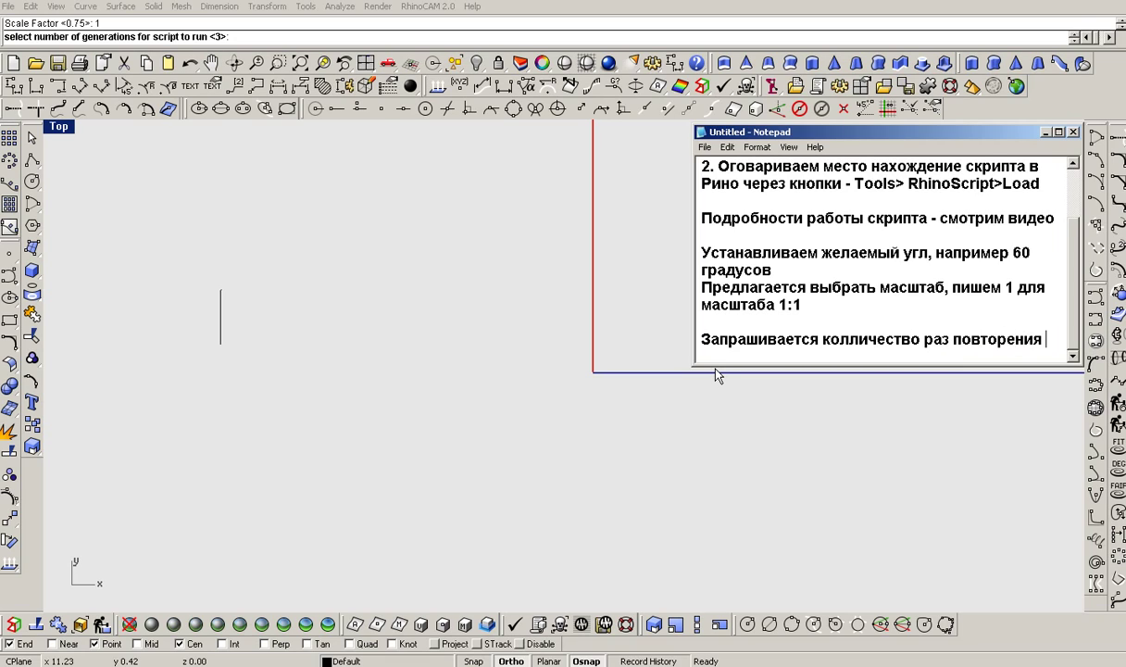
type(" операции.")
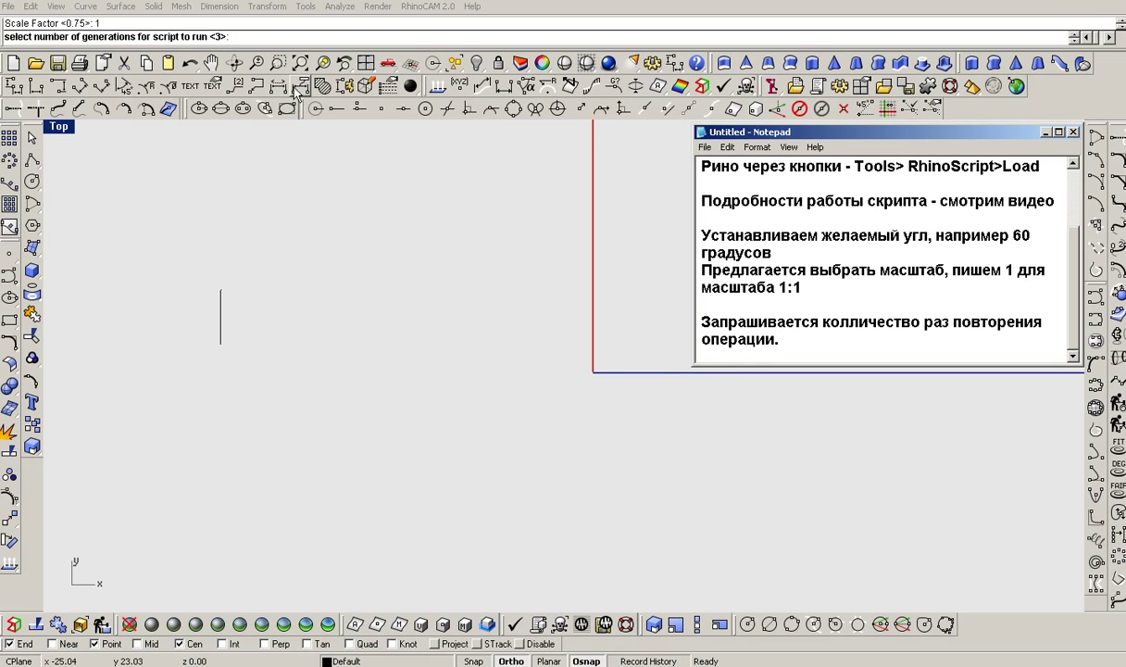
type("Например пи")
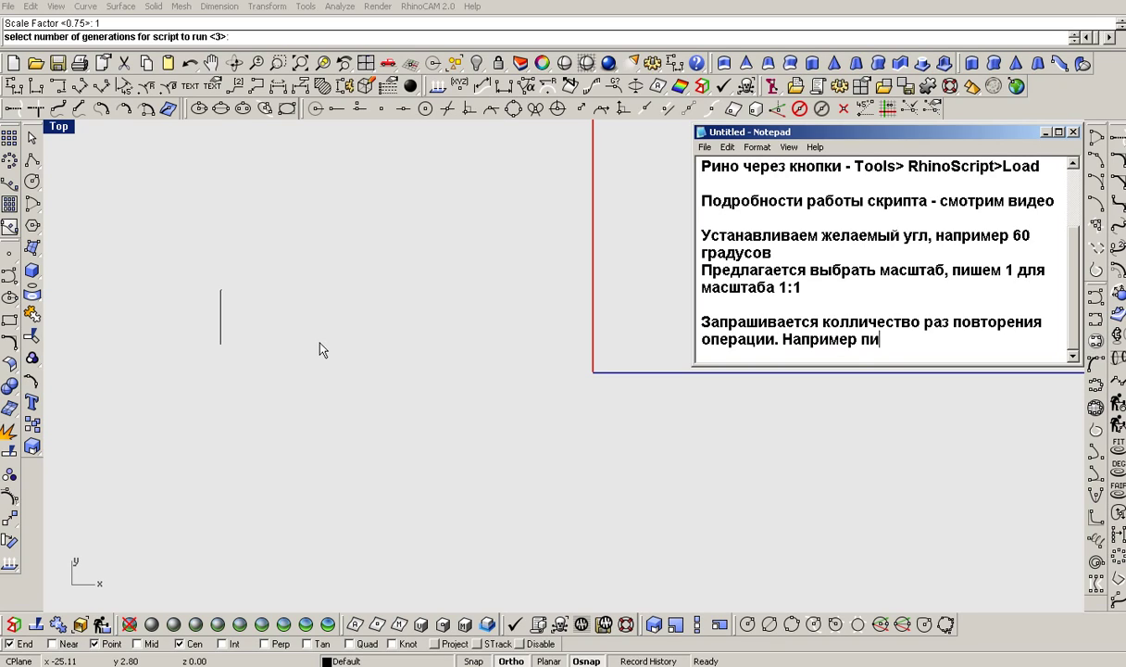
type("шем 5")
Switch to Rhino and run the branching script with 5 generations from the vertical line
left_click(247, 41)
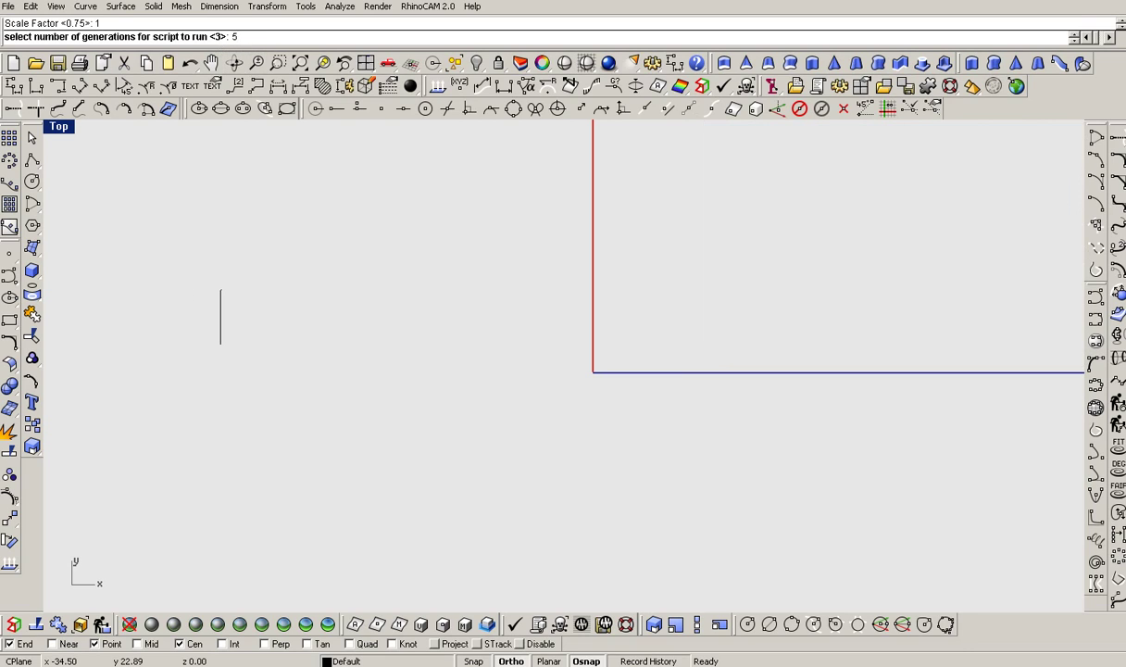
type("5")
key("Return")
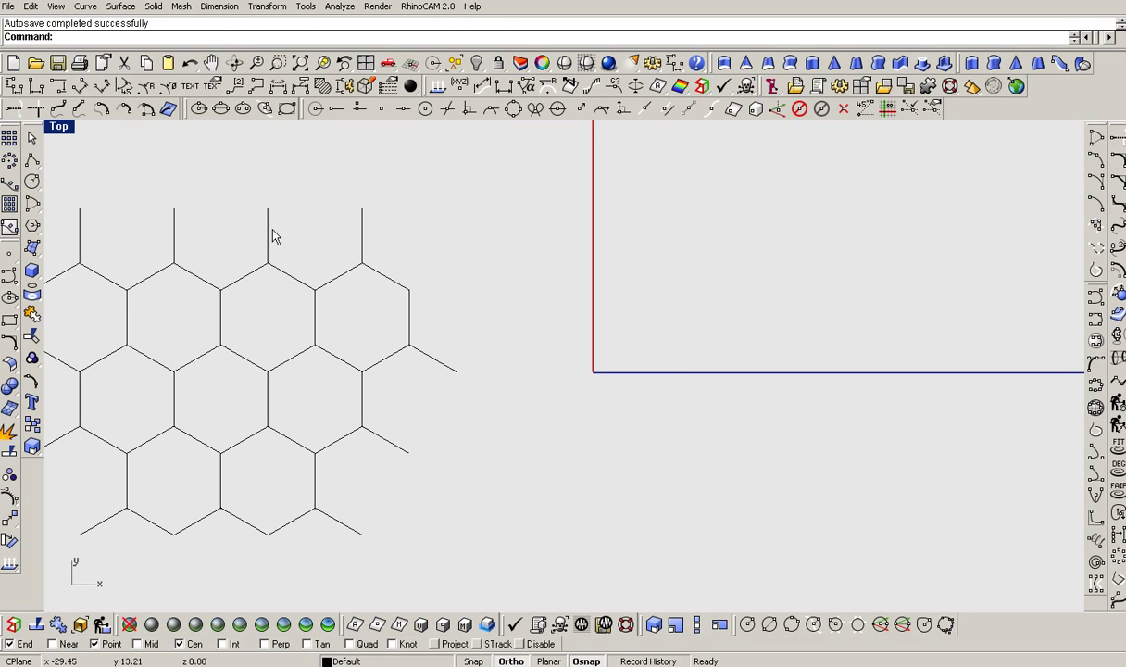
right_click_drag(250, 228, 382, 221)
right_click(382, 221)
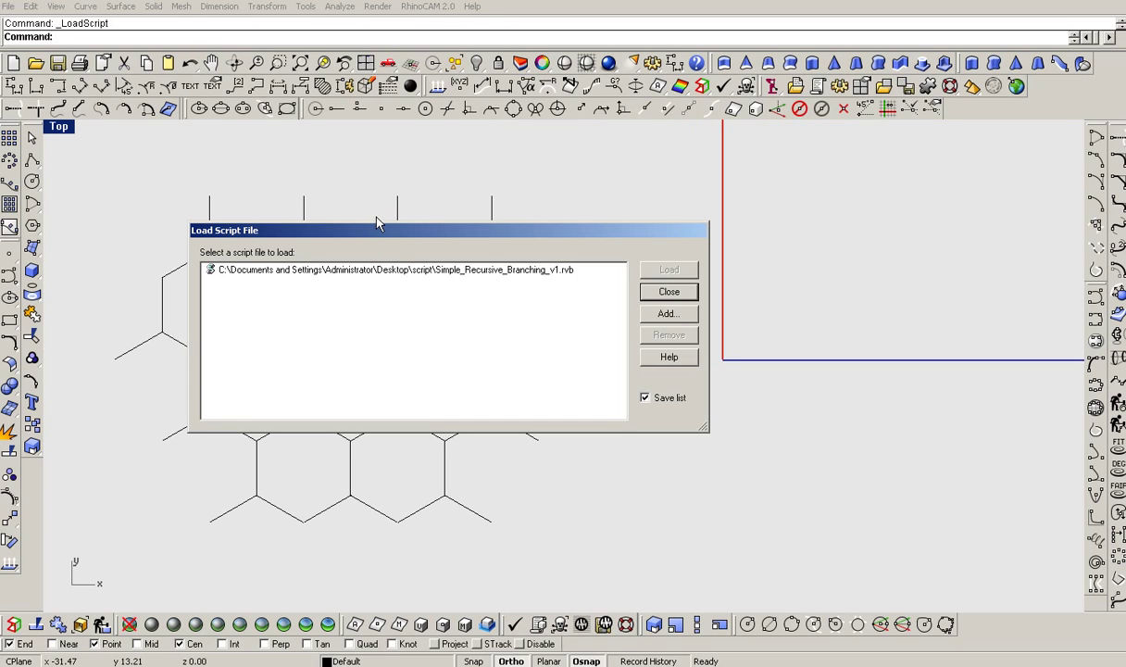
left_click(654, 293)
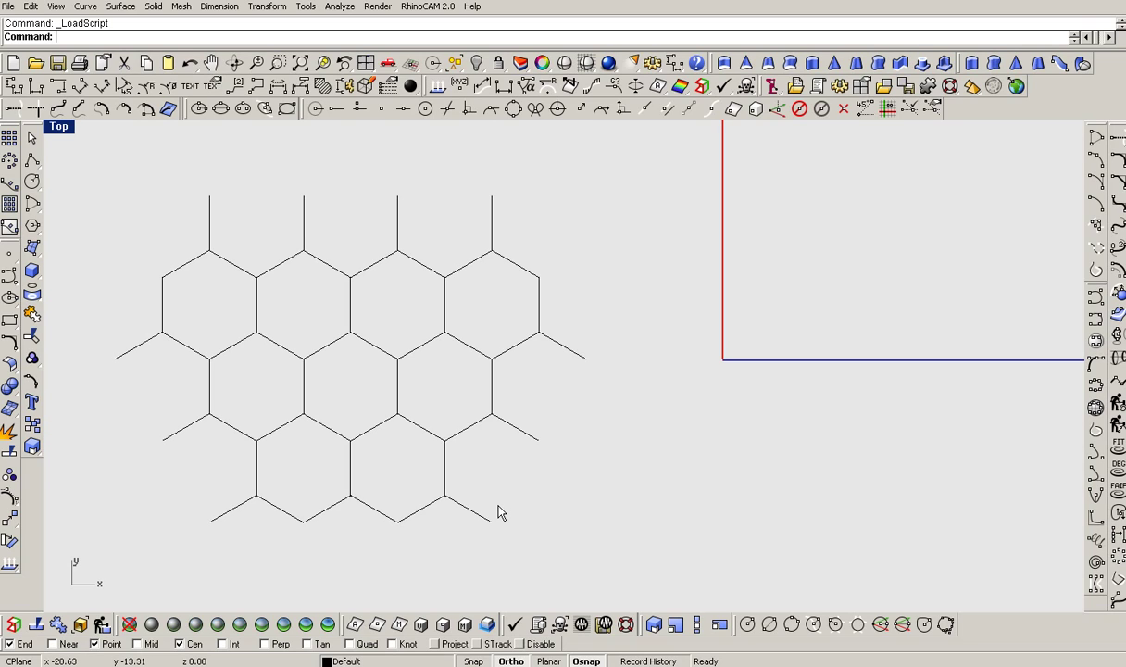
key("Return")
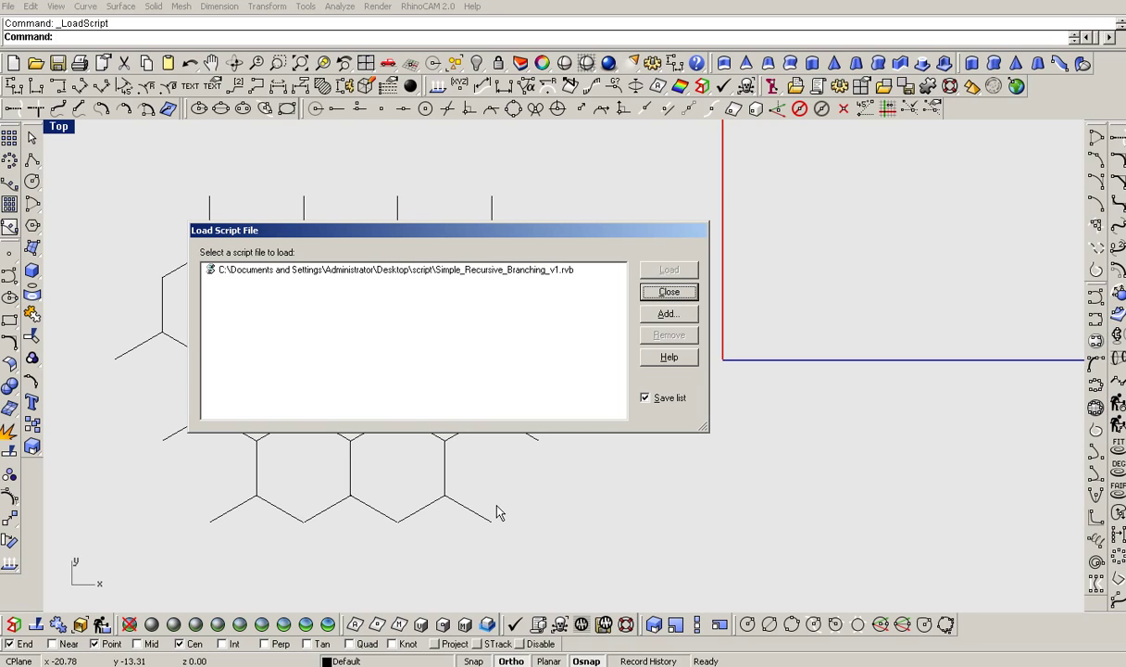
left_click(463, 272)
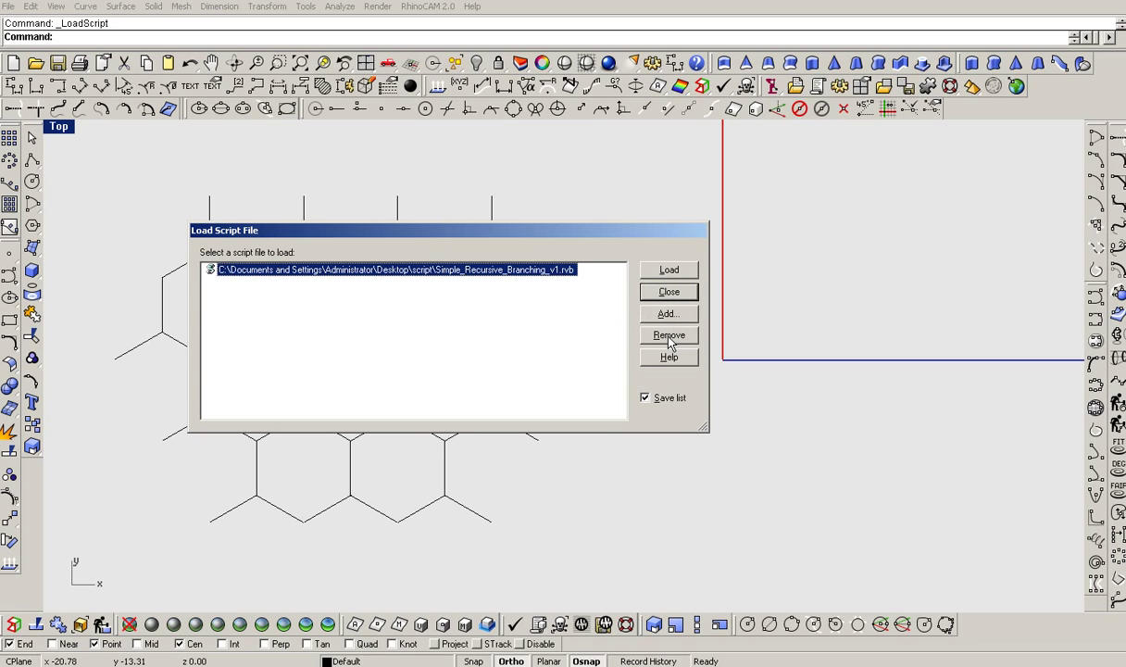
left_click(666, 293)
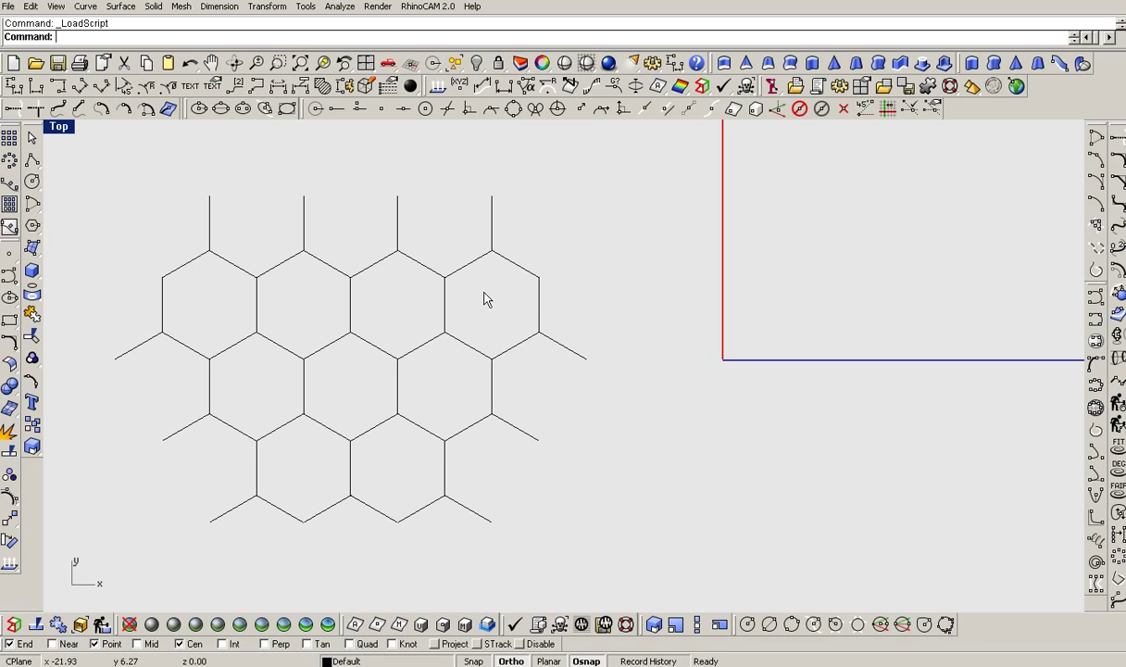